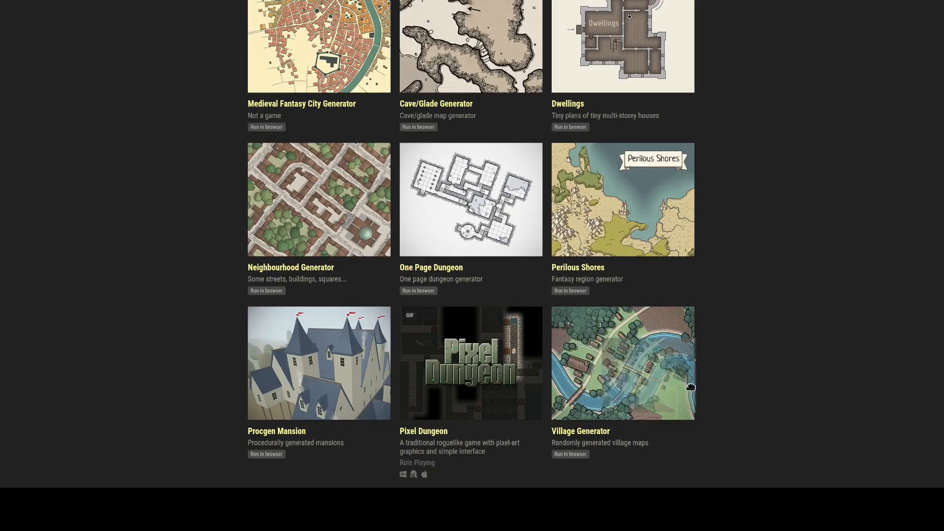
Step: Launch the Village Generator from the project list and open the style settings for the generated village
left_click(627, 371)
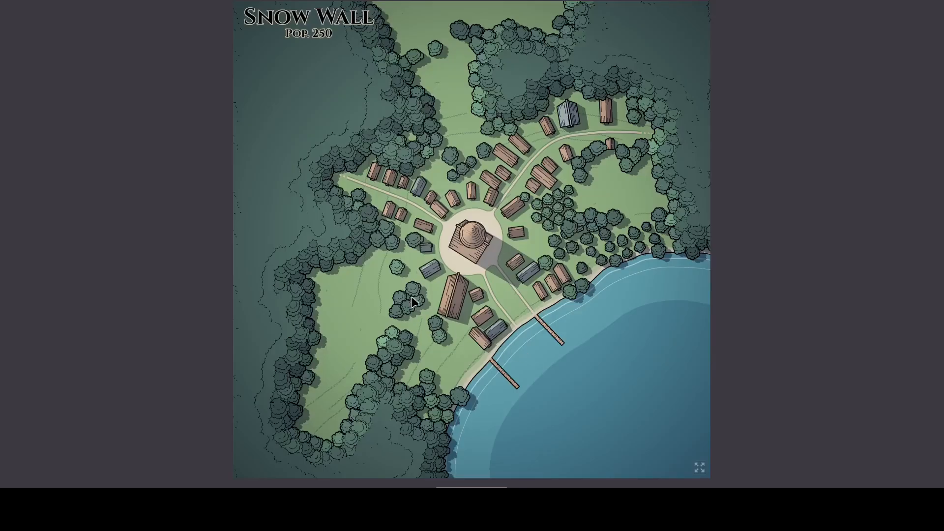
right_click(283, 164)
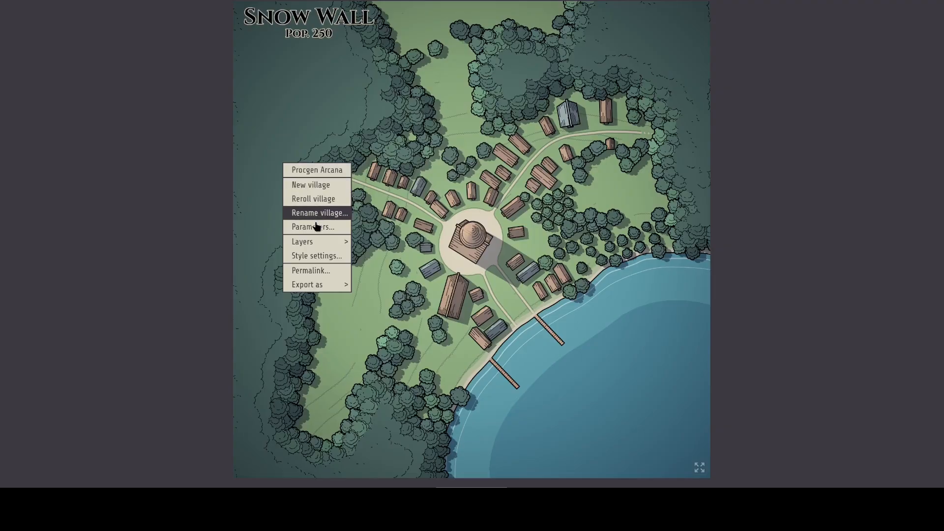
mouse_move(317, 242)
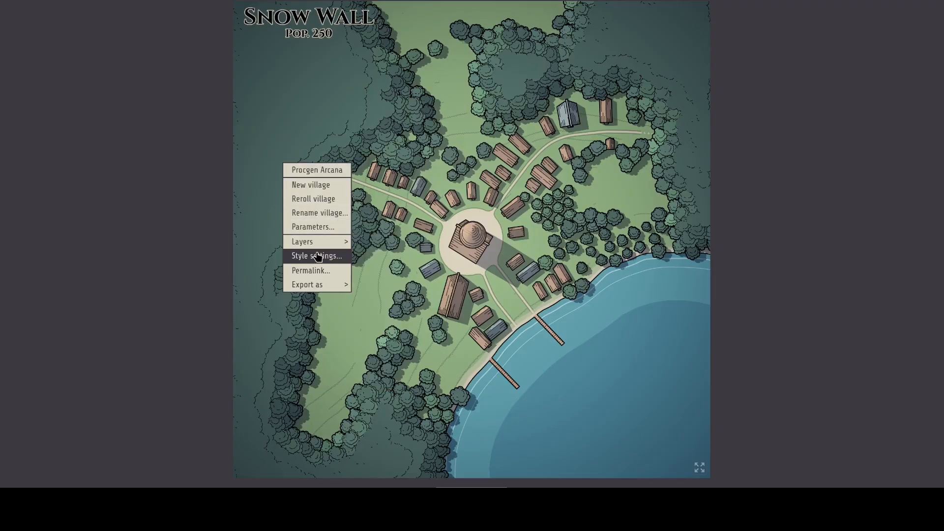
mouse_move(319, 289)
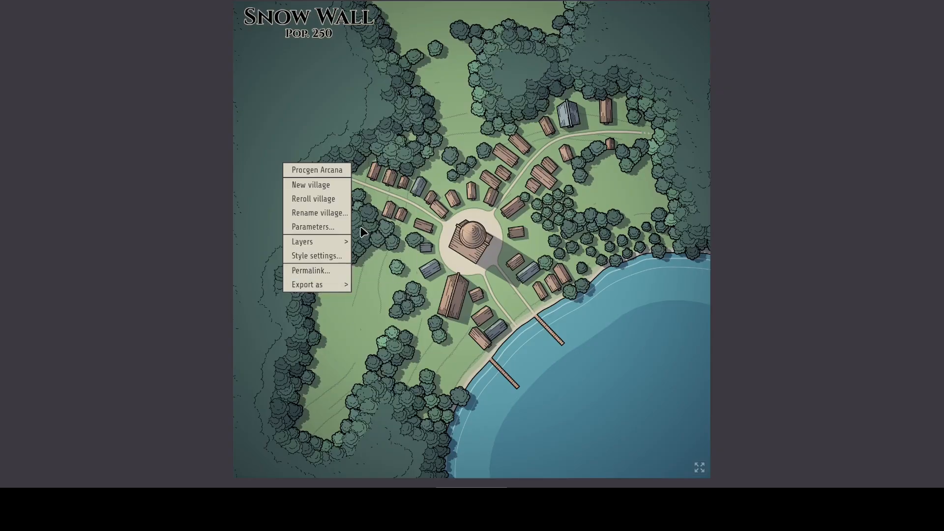
left_click(338, 261)
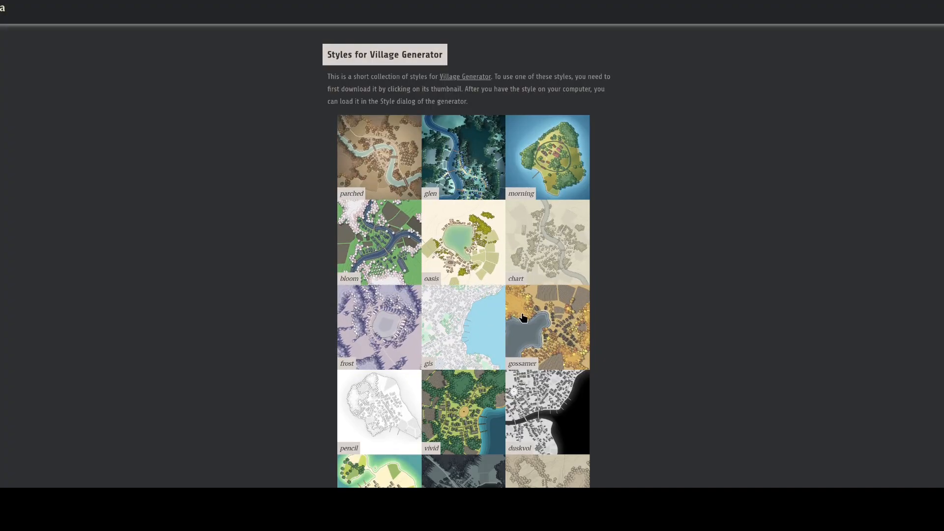
Step: Look over the downloadable village styles, then load the style file village_sand.json and apply it to the map
scroll(522, 317, "down", 5)
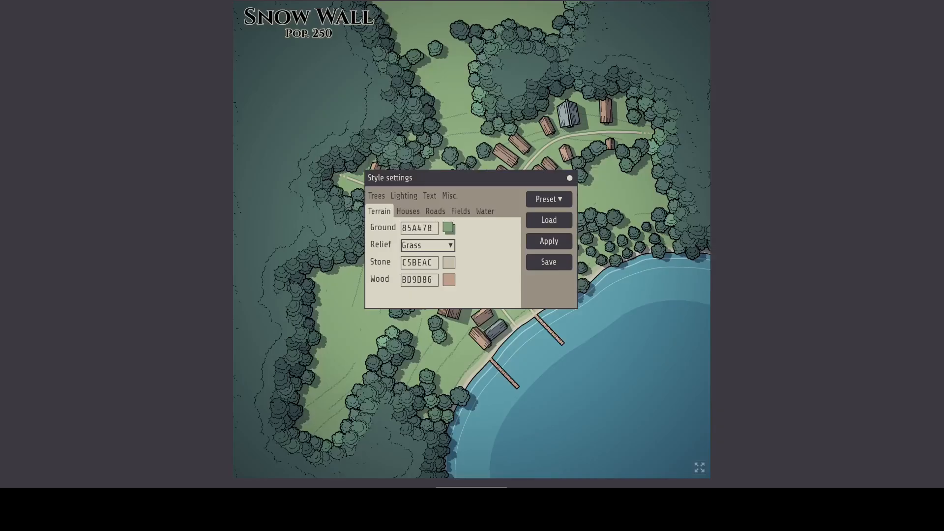
left_click(546, 222)
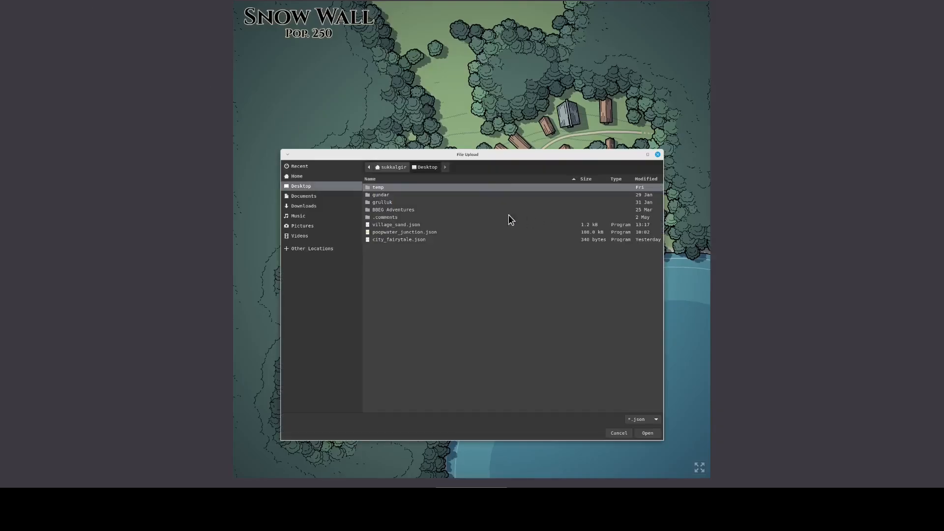
left_click(405, 225)
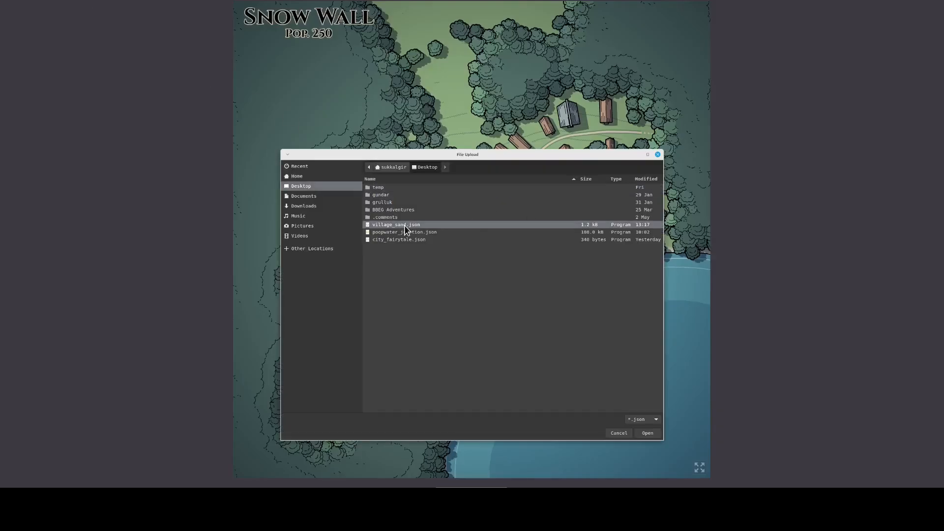
left_click(648, 433)
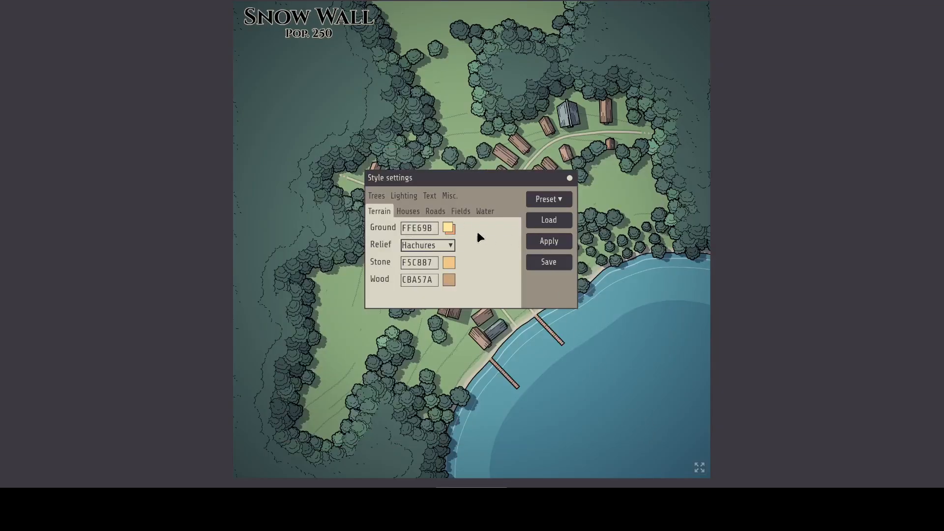
left_click(548, 242)
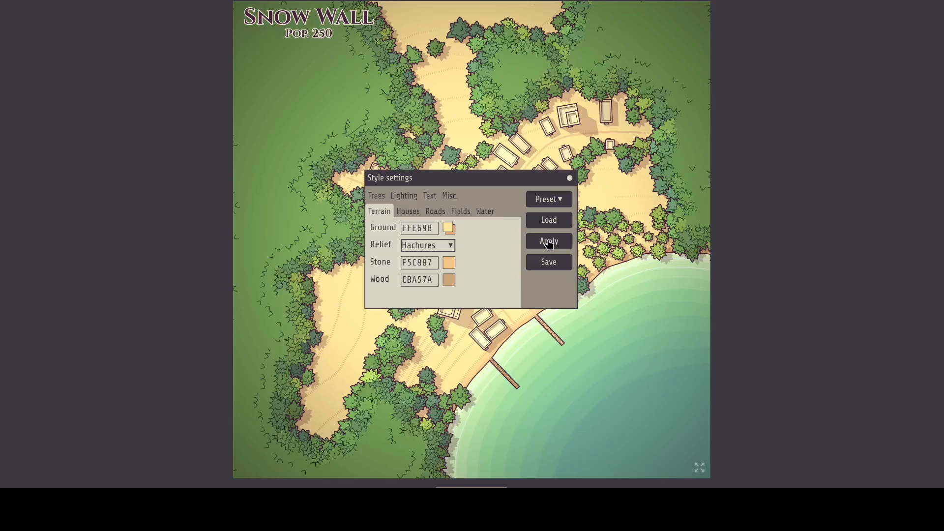
Step: Examine the water, field and road style options, trying Hard outlining for the fields and restoring Soft
left_click(488, 215)
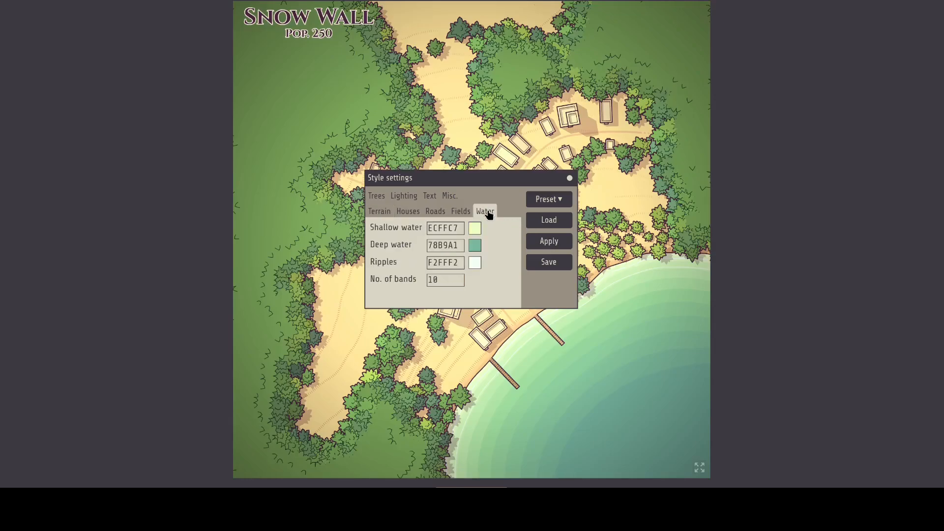
left_click(463, 215)
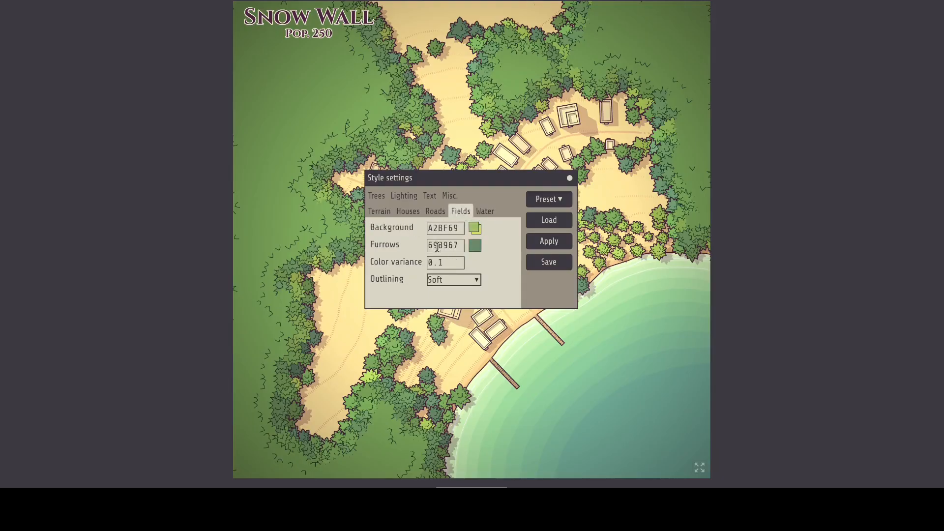
left_click(444, 284)
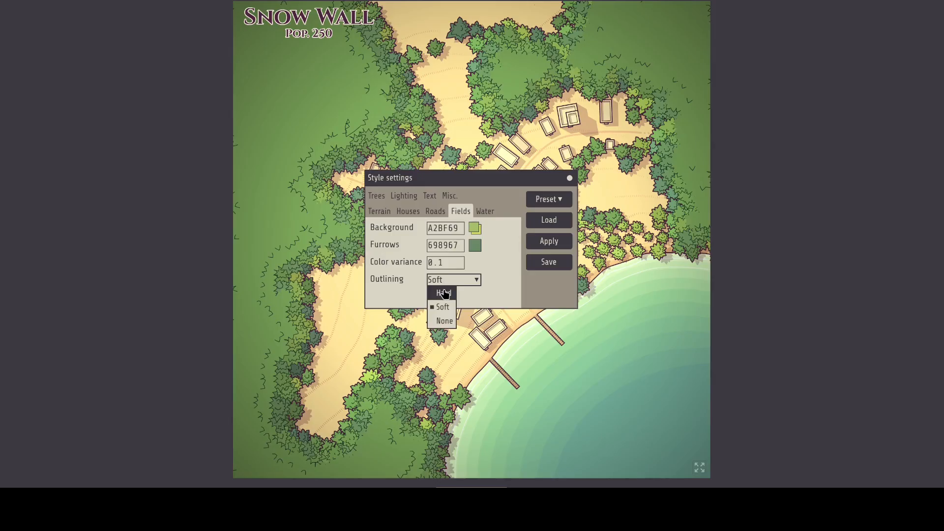
left_click(445, 293)
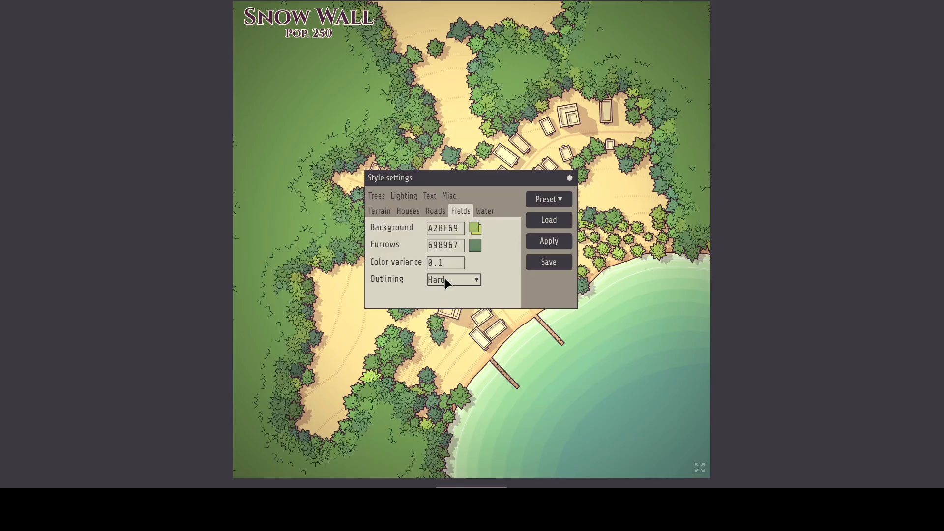
left_click(445, 281)
left_click(448, 307)
left_click(433, 214)
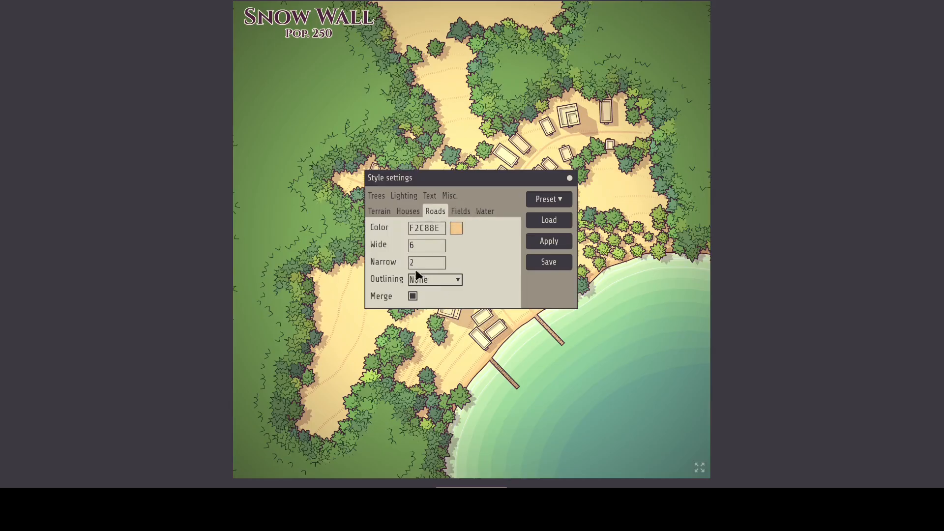
Step: Change the houses' first roof color to the reddish brown A0675B with hue 10 and saturation 43, and apply it
left_click(398, 215)
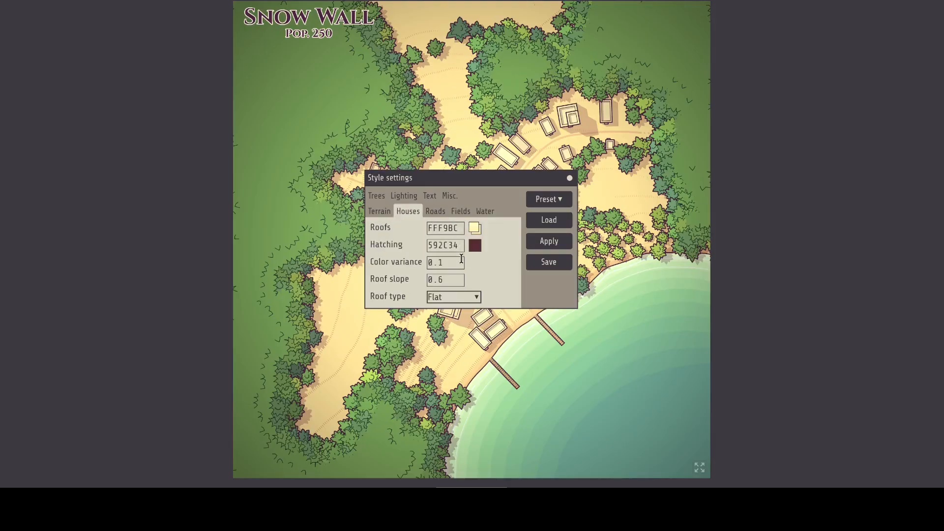
left_click(475, 228)
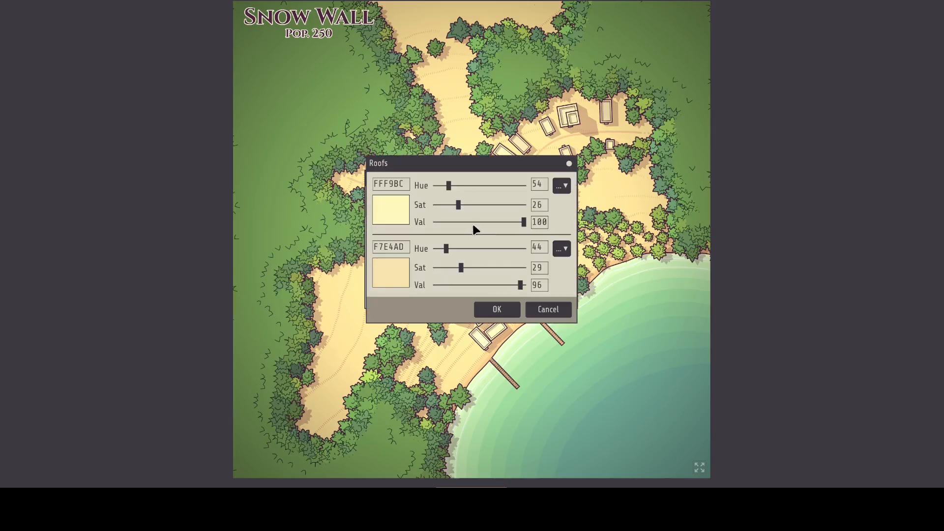
left_click(462, 186)
left_click(466, 185)
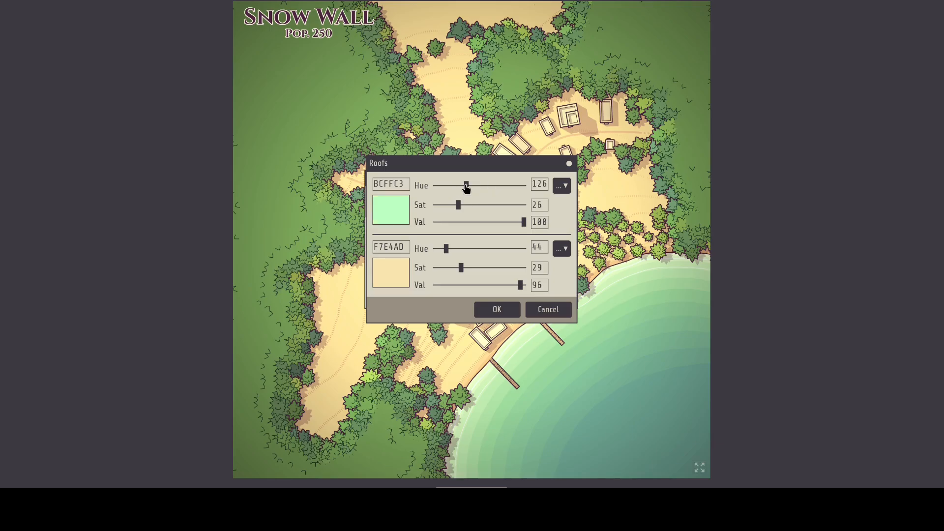
left_click_drag(465, 185, 473, 207)
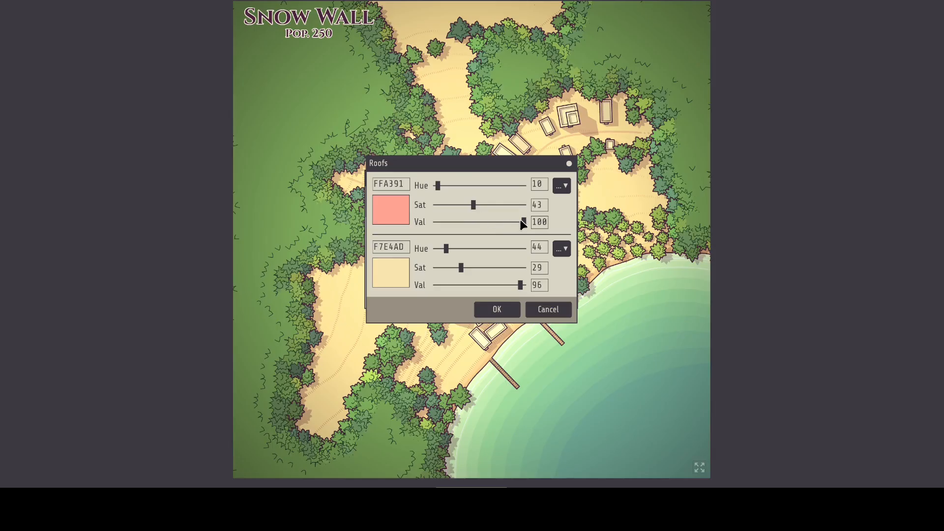
left_click_drag(522, 225, 490, 223)
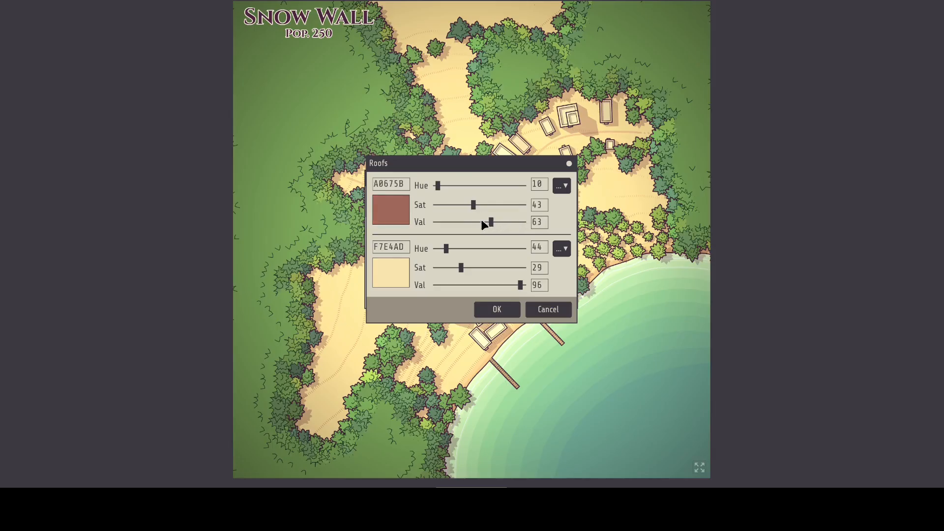
left_click(499, 310)
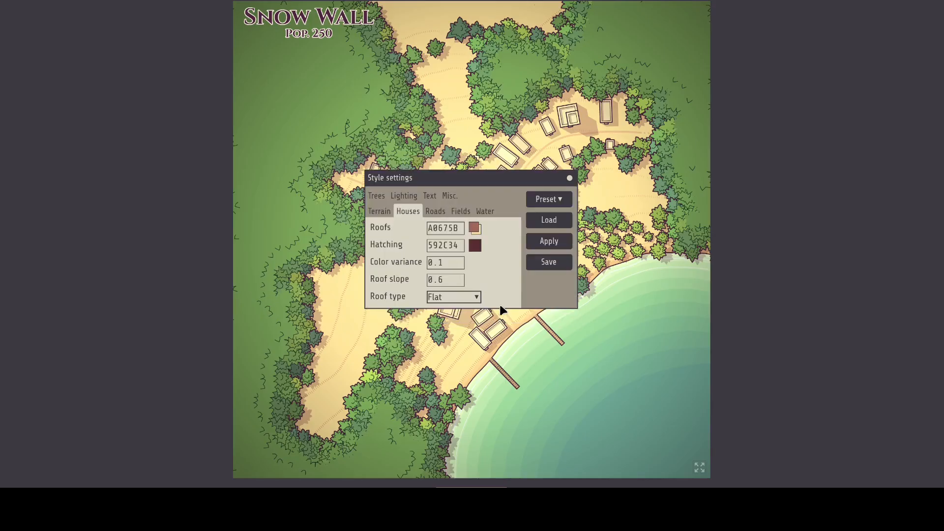
left_click(548, 244)
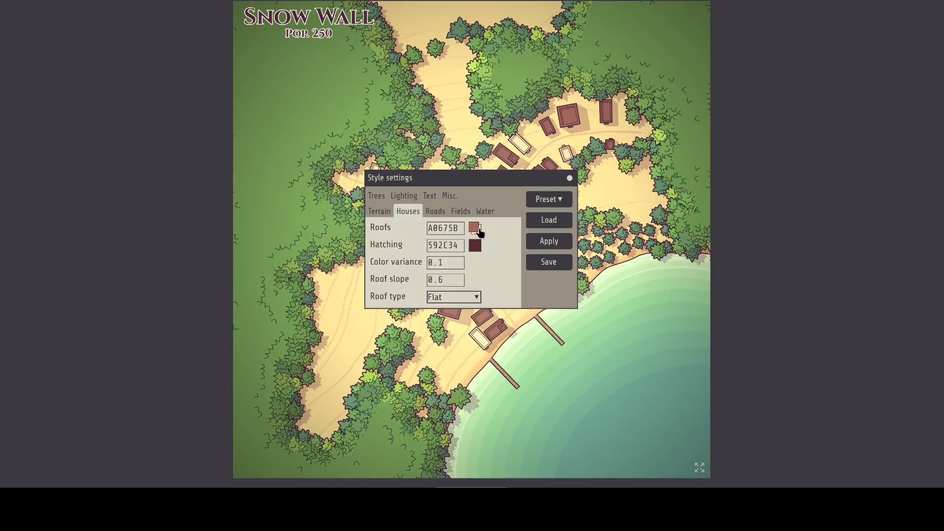
Step: Reduce the saturation and value of the houses' second roof color to a darker, duller tone and apply it
left_click(475, 228)
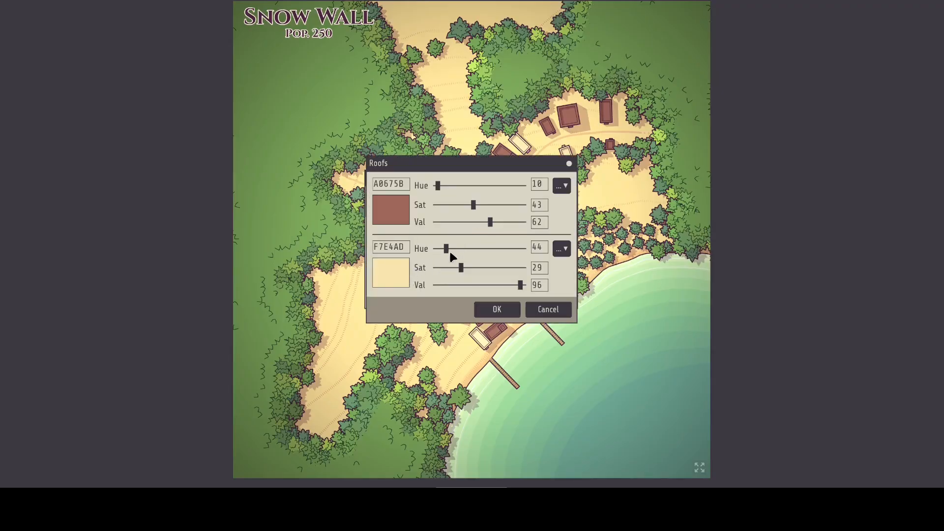
left_click_drag(460, 267, 454, 269)
left_click_drag(518, 287, 490, 286)
left_click(501, 307)
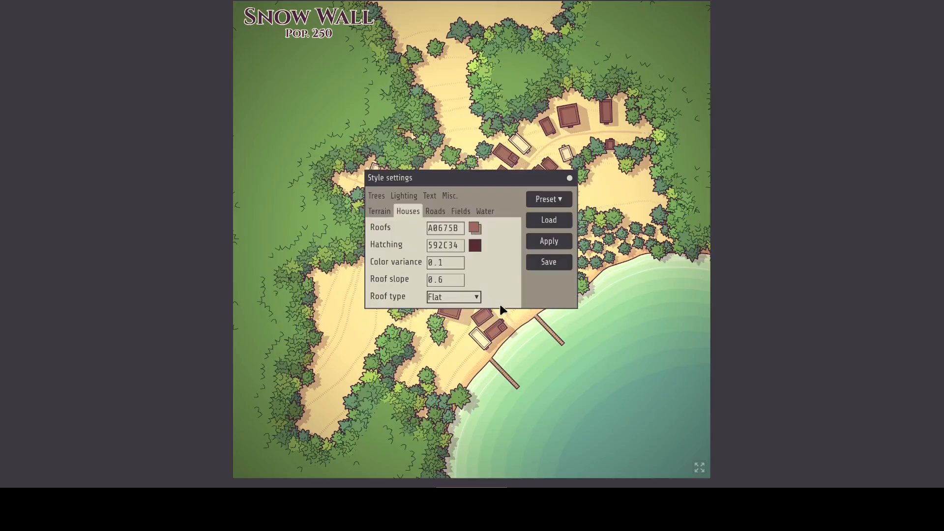
left_click(548, 239)
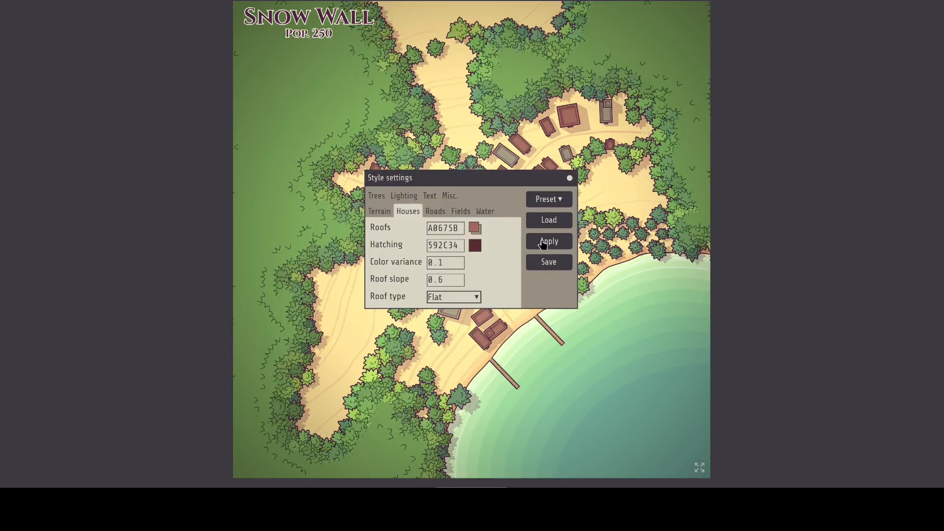
Step: Move the style settings dialog off the village center, set the houses' color variance to 0.5 and apply it
left_click_drag(531, 181, 587, 312)
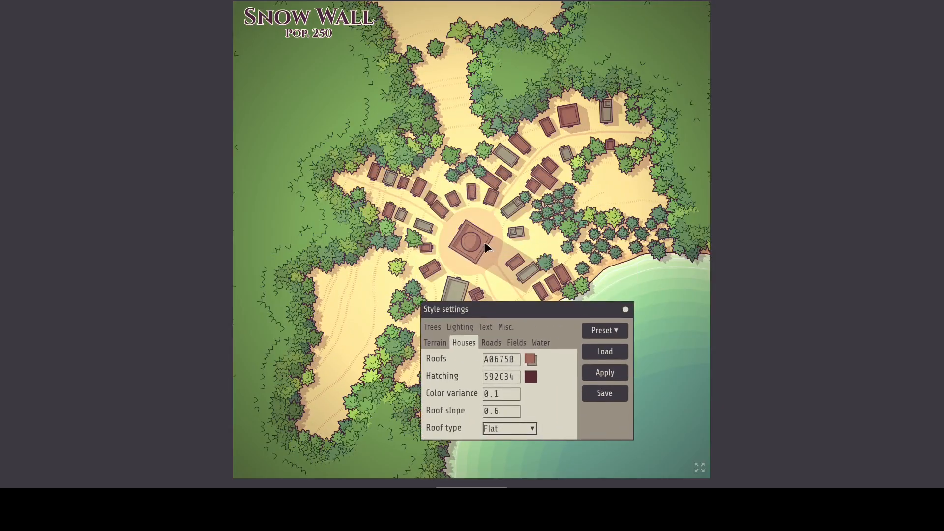
double_click(497, 393)
type("5")
left_click(600, 374)
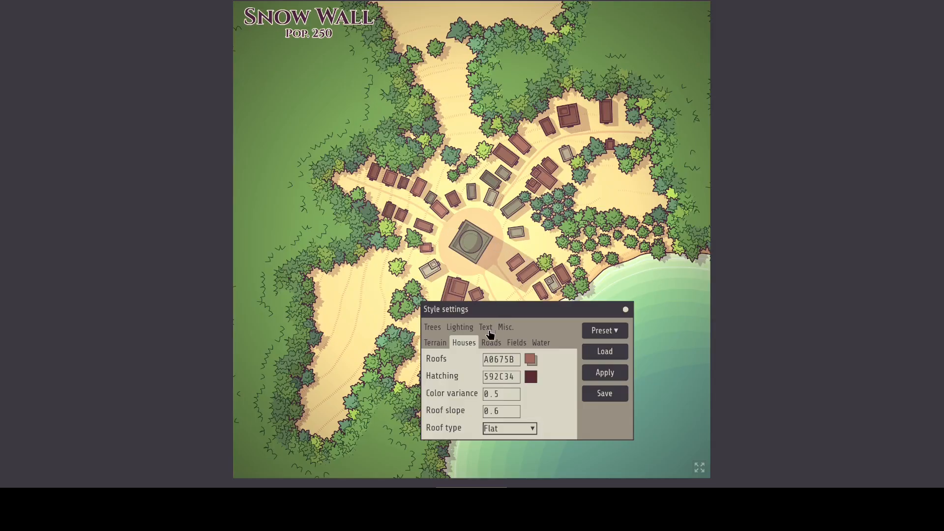
Step: Try the Ruin roof type on the village houses, then restore and apply the Flat roof type
left_click(503, 429)
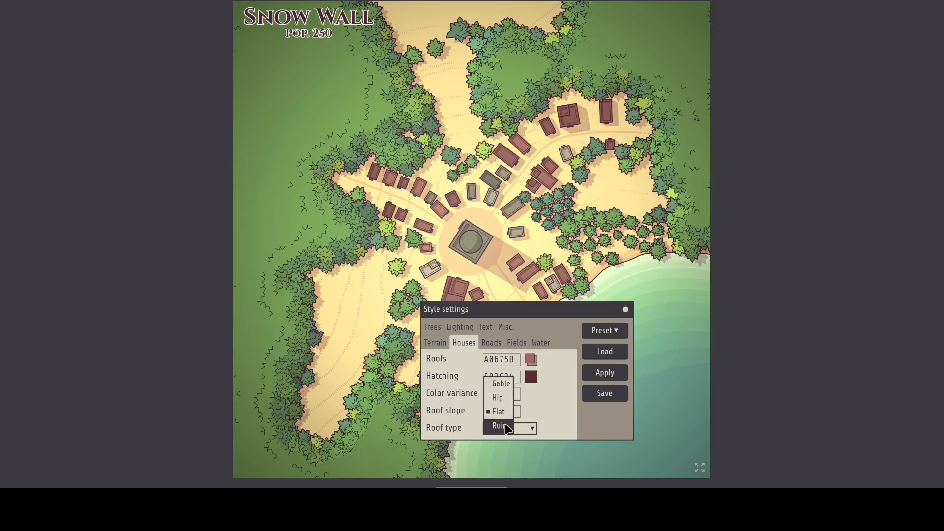
left_click(506, 427)
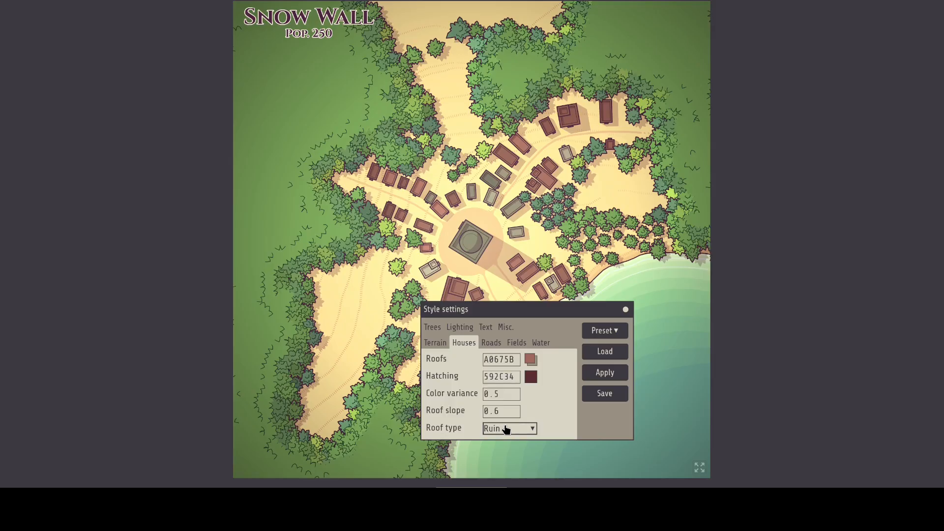
left_click(600, 376)
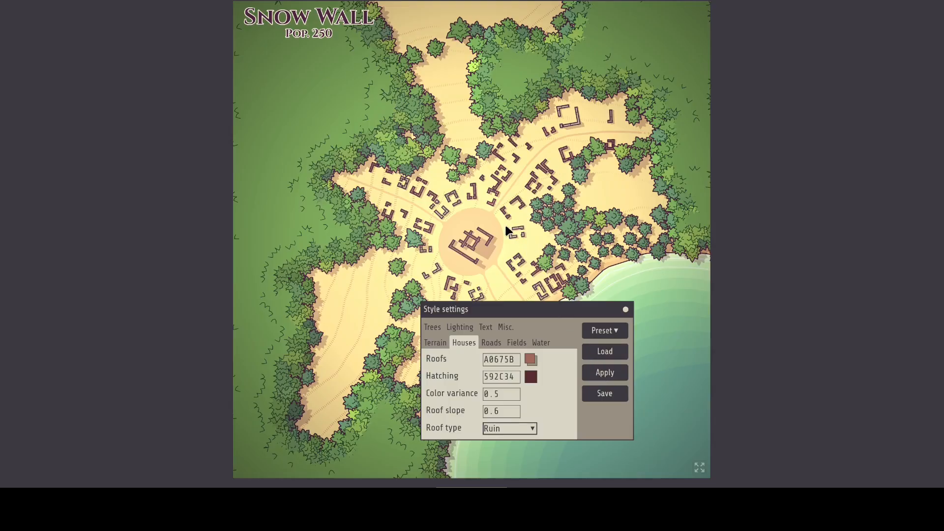
left_click(501, 429)
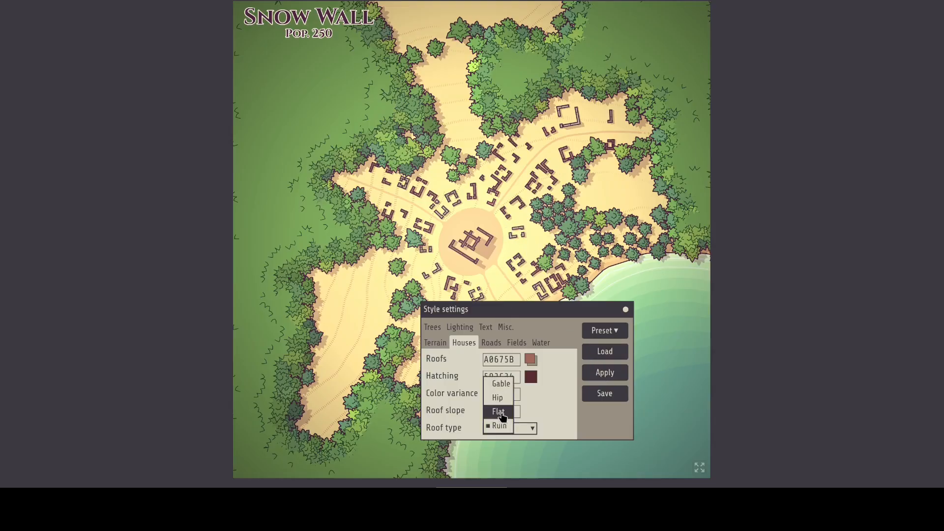
left_click(501, 412)
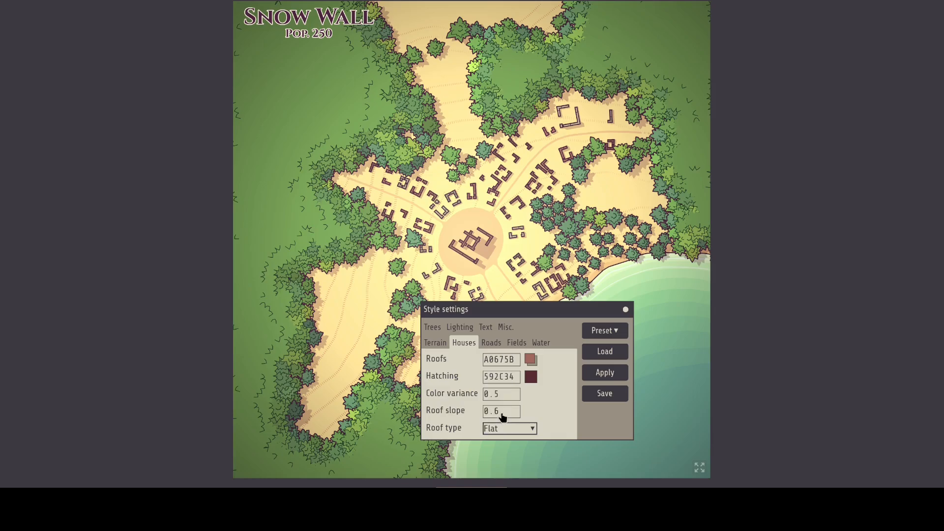
left_click(602, 380)
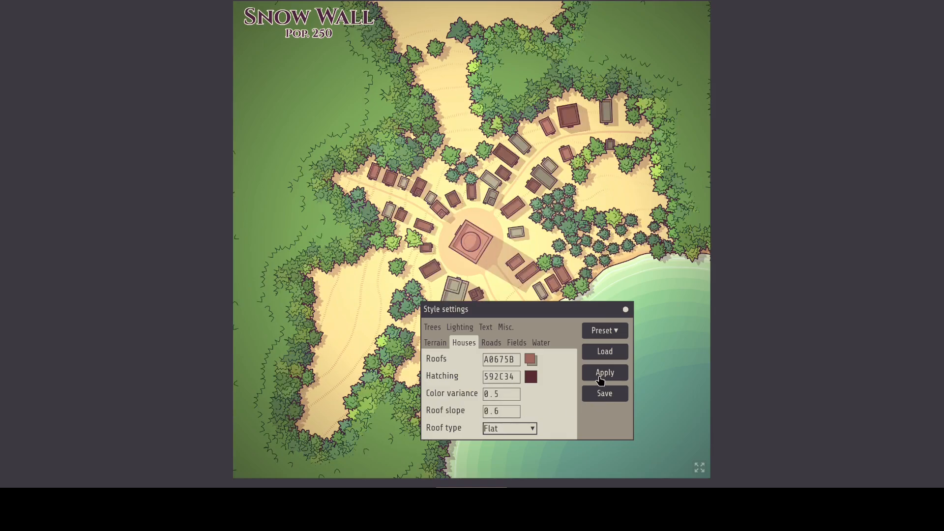
Step: Set the terrain relief to Grass and apply it to the map
left_click(436, 343)
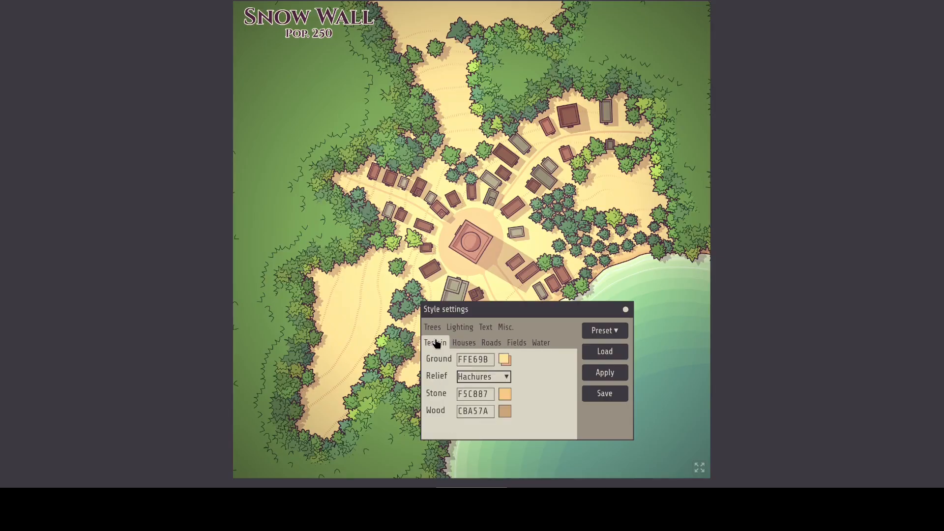
left_click(489, 379)
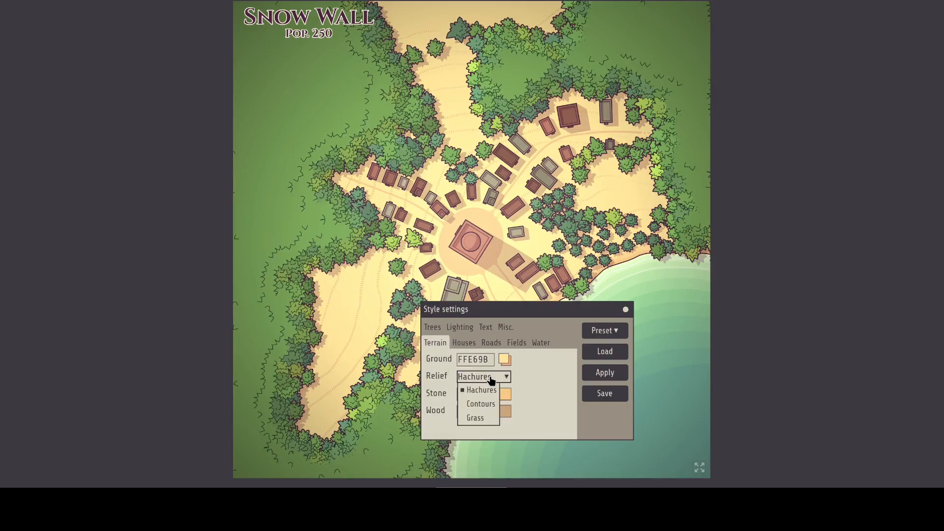
left_click(484, 417)
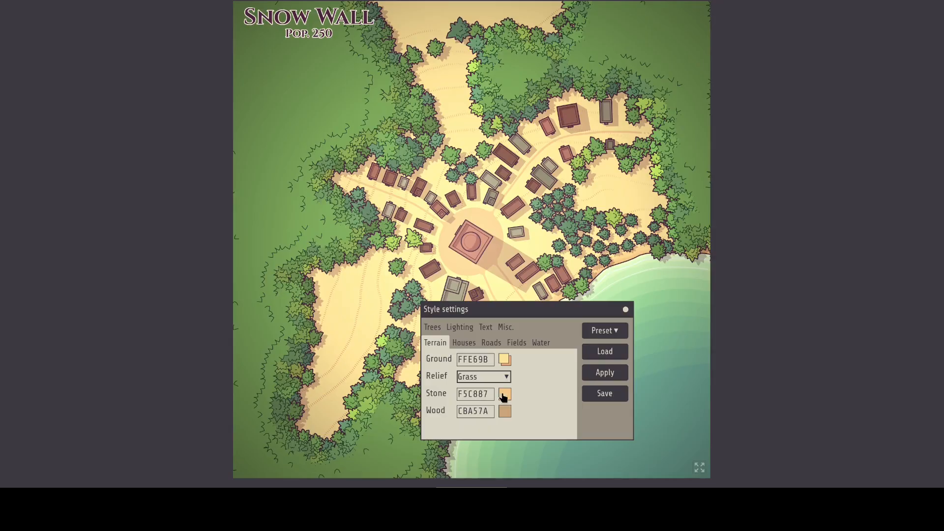
left_click(598, 377)
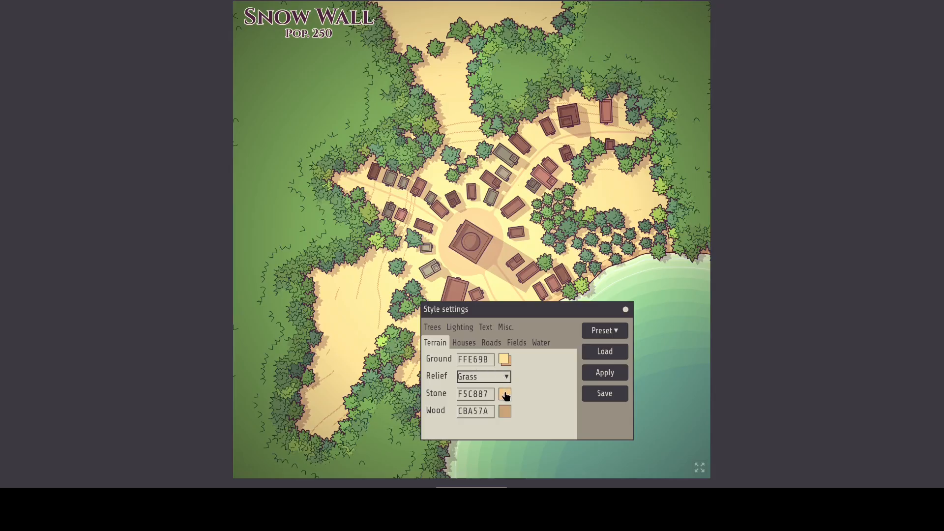
Step: Shorten the map's shadows by setting the lighting's shadow length to 0.5, and apply it
left_click(462, 331)
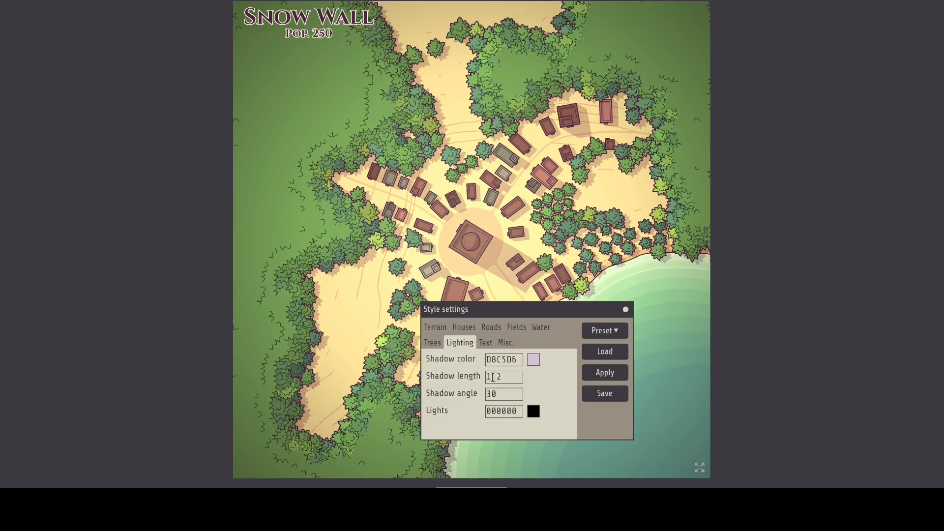
left_click_drag(493, 378, 469, 378)
type("0")
left_click(604, 375)
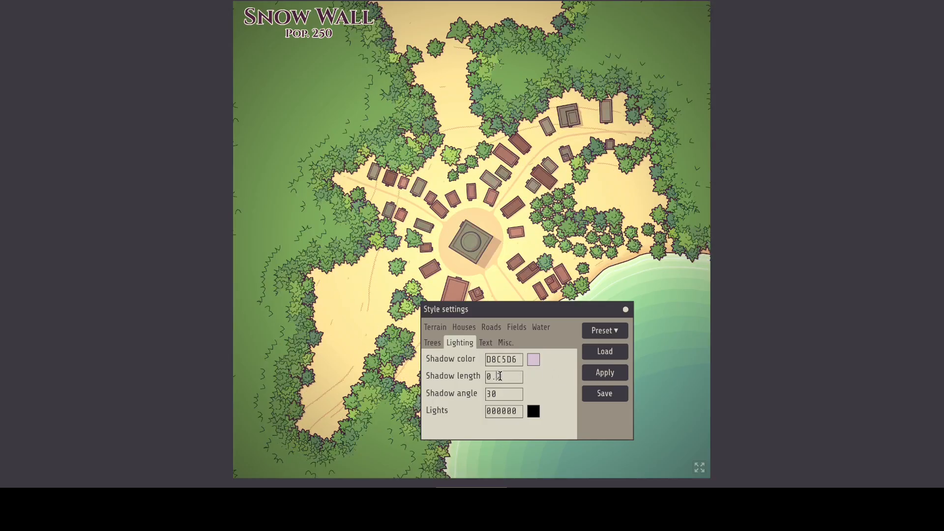
left_click_drag(500, 376, 510, 377)
type("5")
left_click(596, 377)
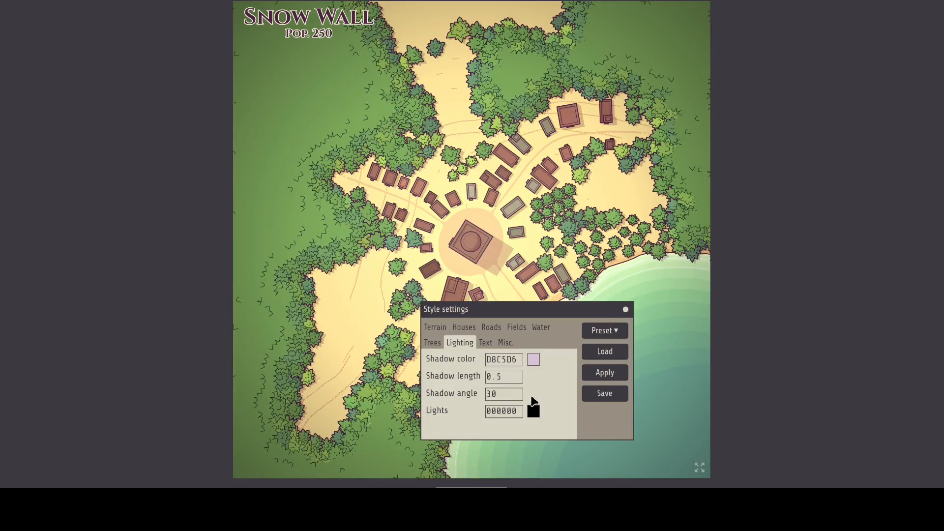
Step: Try the Cotton and Conifer tree shapes on the map, then restore and apply the Palm shape
left_click(432, 344)
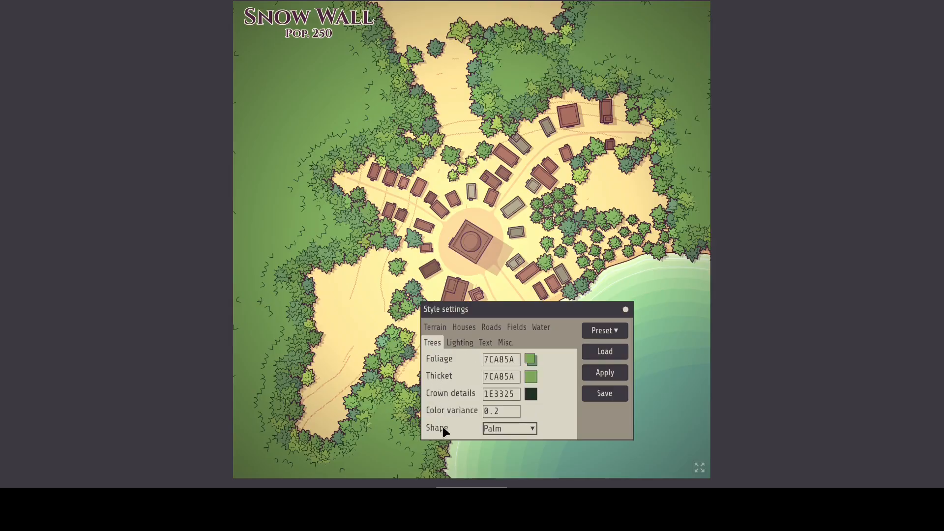
left_click(505, 432)
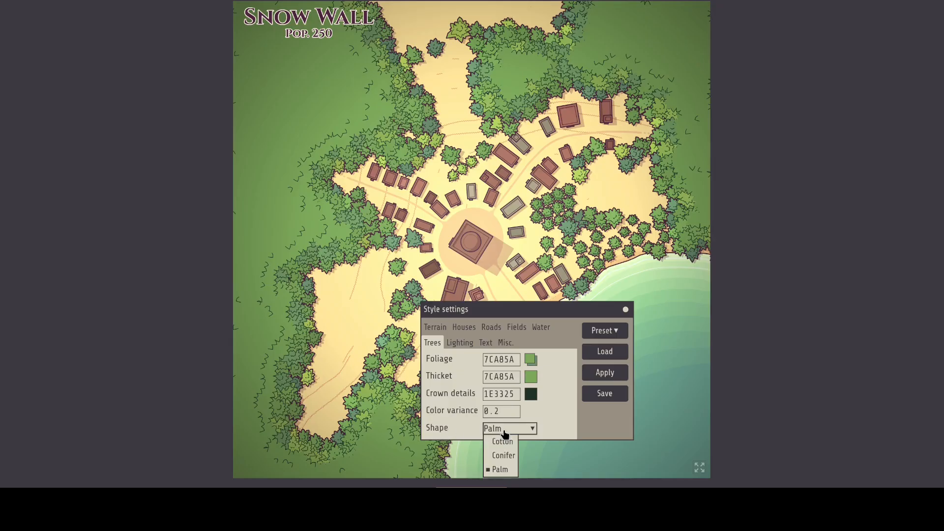
left_click(507, 447)
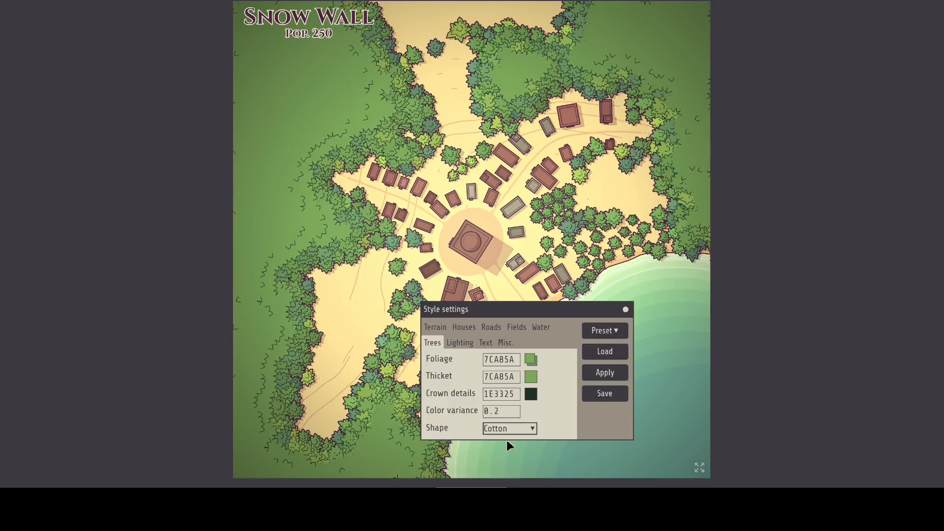
left_click(600, 375)
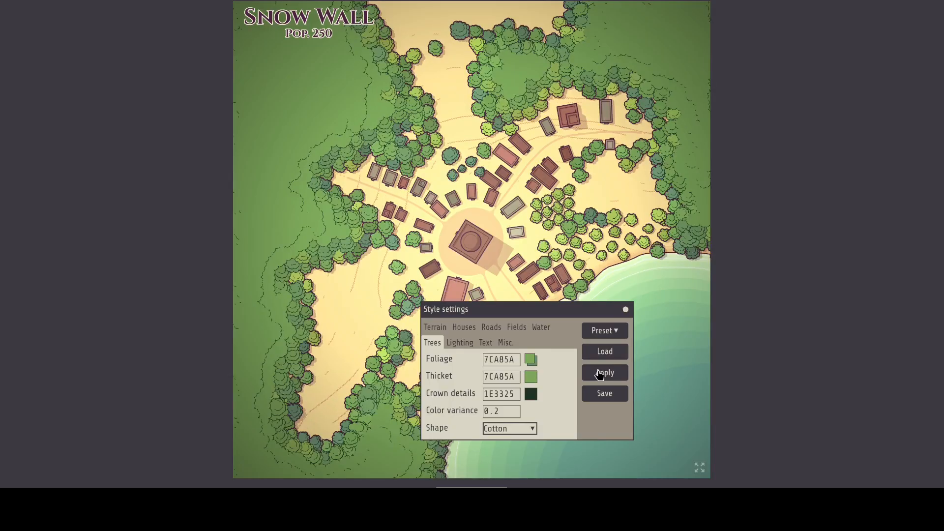
left_click(528, 427)
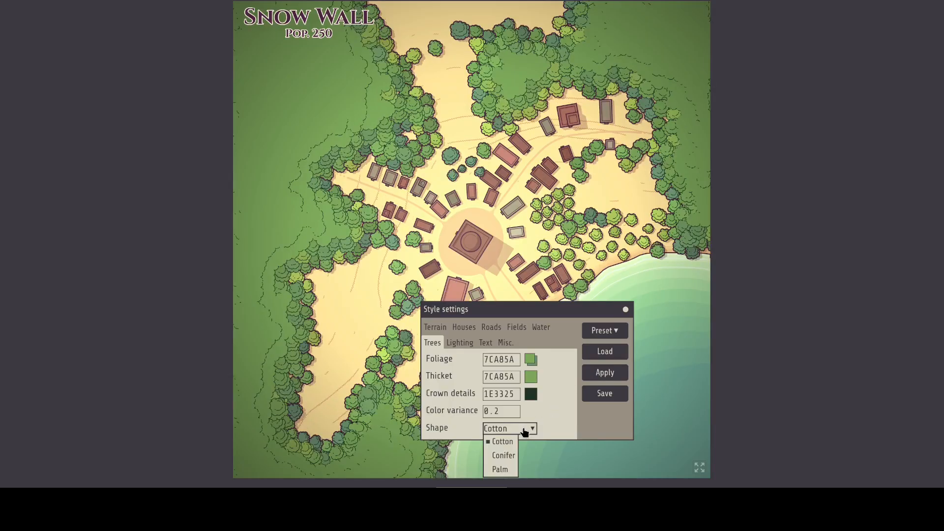
left_click(511, 456)
left_click(604, 374)
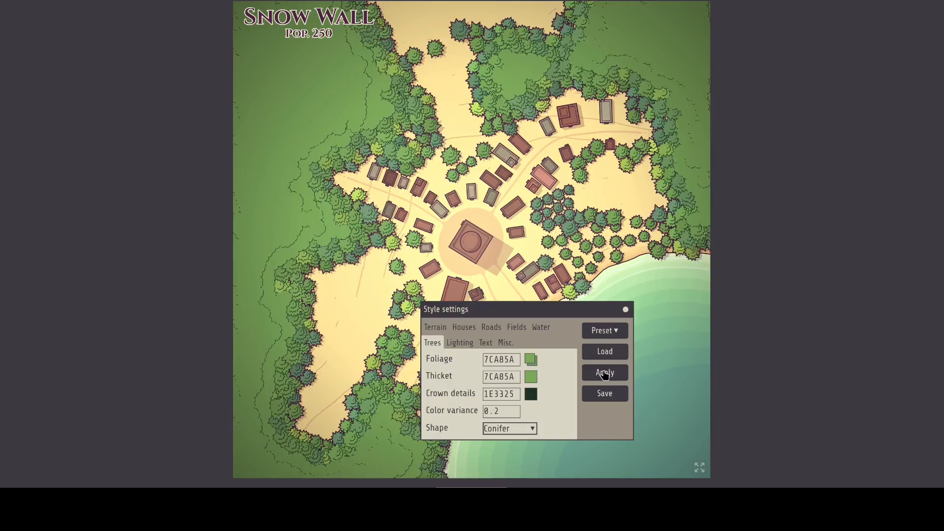
left_click(524, 428)
left_click(509, 471)
left_click(609, 373)
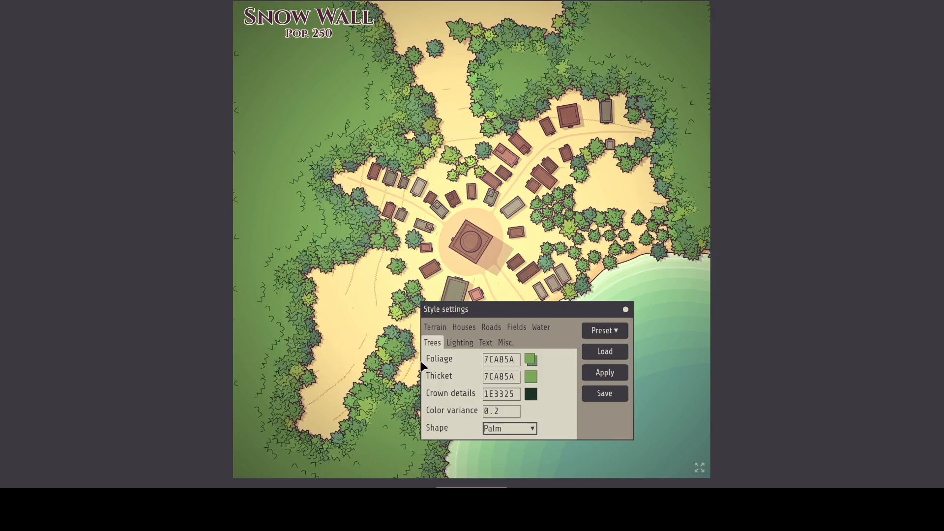
Step: Set the miscellaneous thin stroke value to 0.3 and apply it
left_click(501, 344)
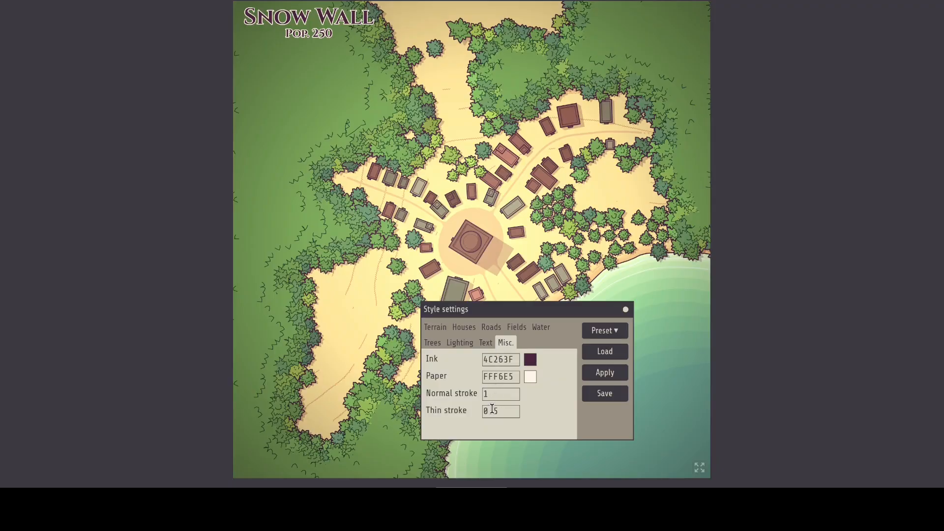
left_click_drag(493, 412, 501, 412)
type("3")
left_click(600, 378)
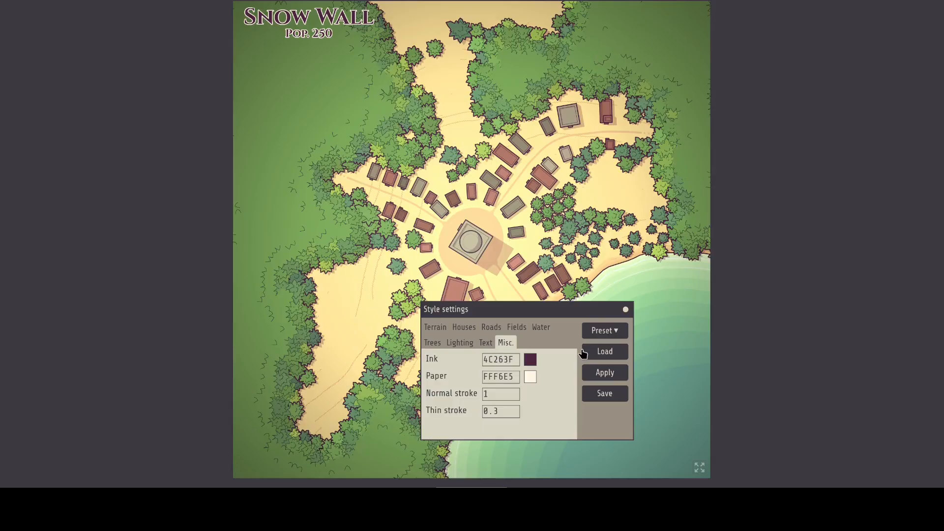
Step: Review the style settings for fields, roads, houses and terrain, and close the style settings dialog
left_click(515, 328)
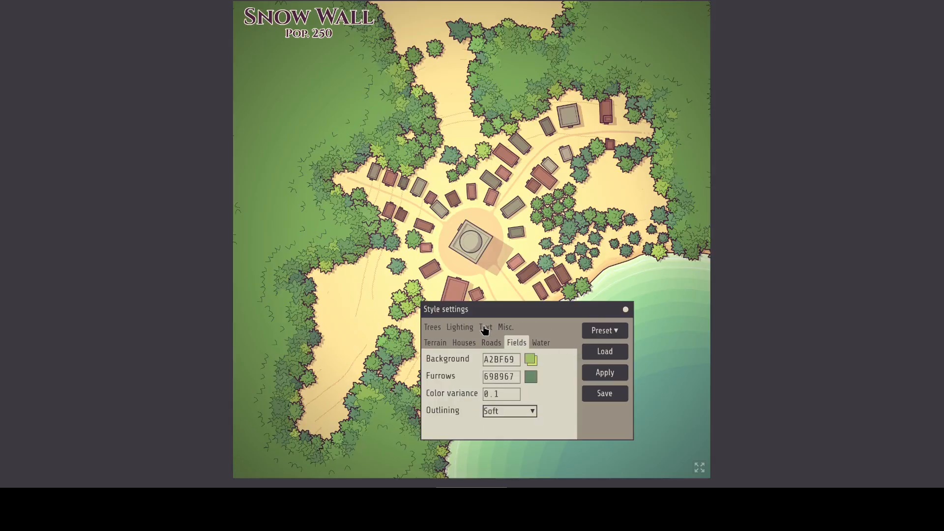
left_click(484, 345)
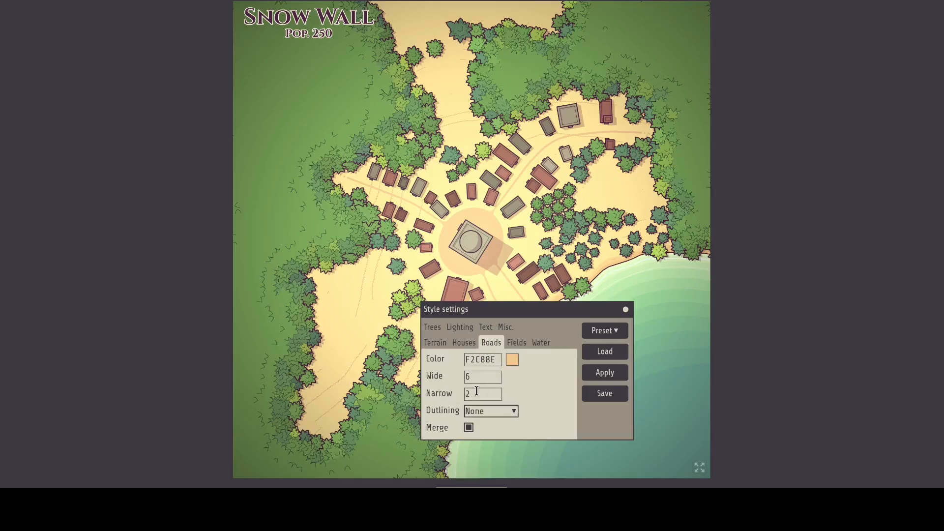
left_click(462, 344)
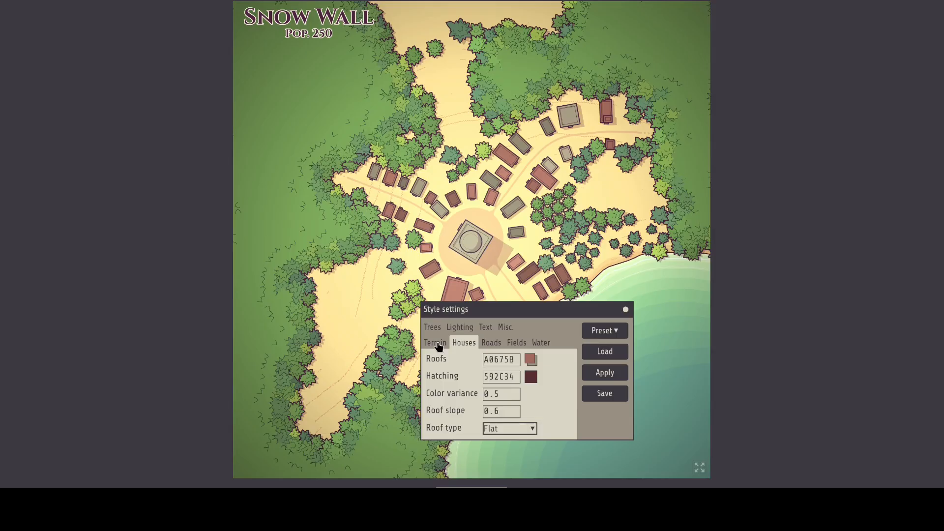
left_click(439, 346)
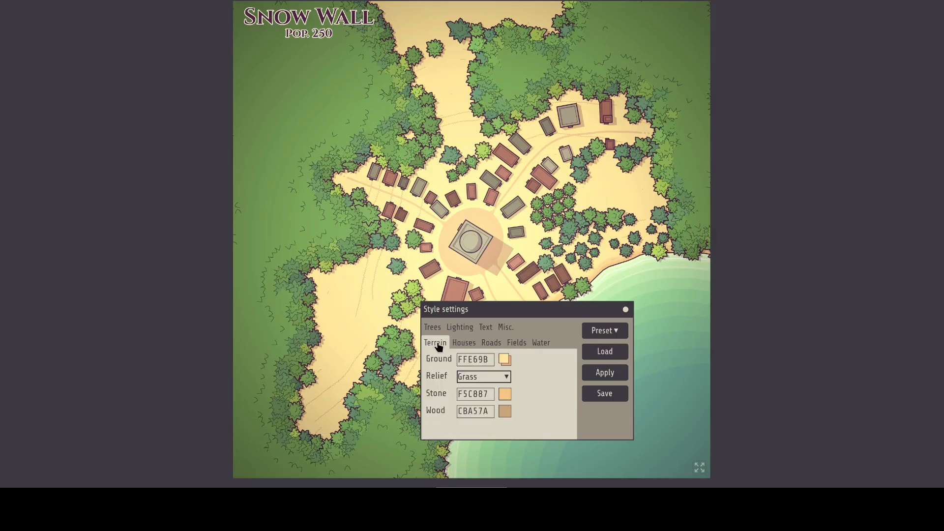
left_click(626, 311)
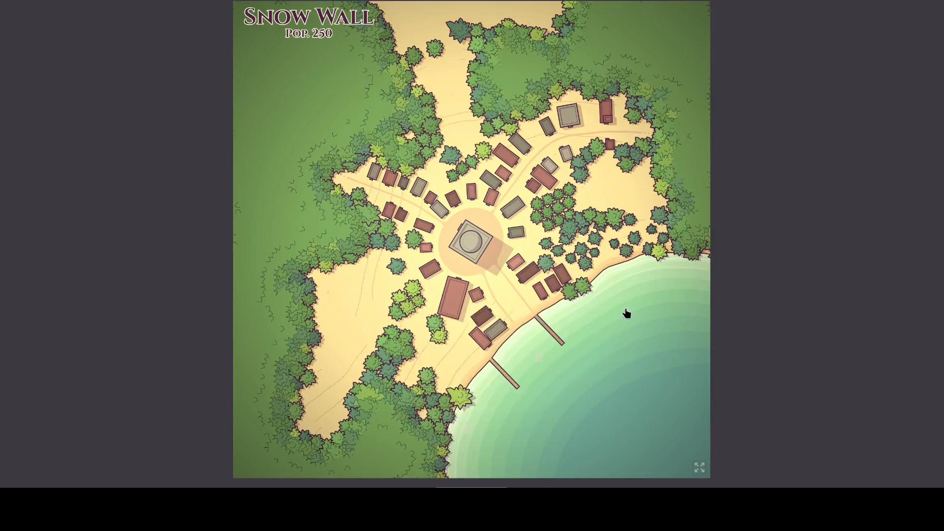
Step: Rename the village to Desert Punktown, reroll its population and accept the new village plate
right_click(525, 218)
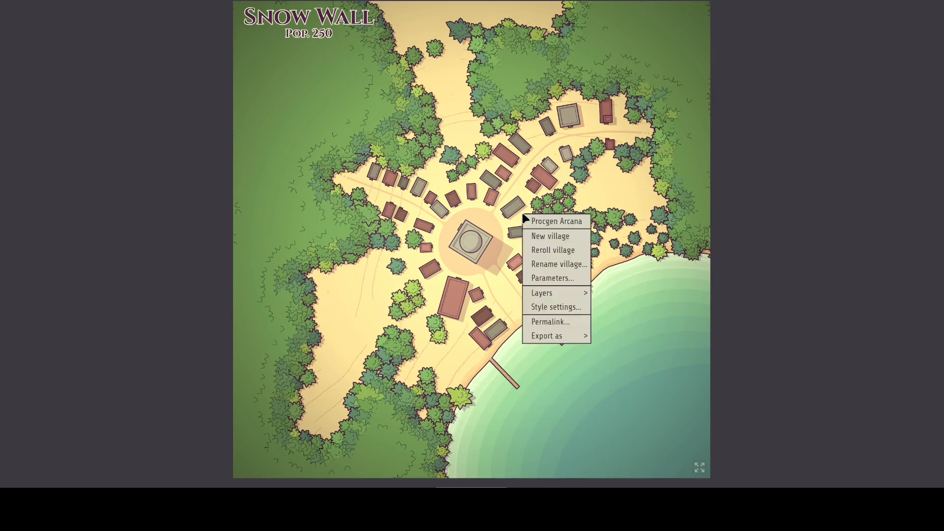
left_click(546, 264)
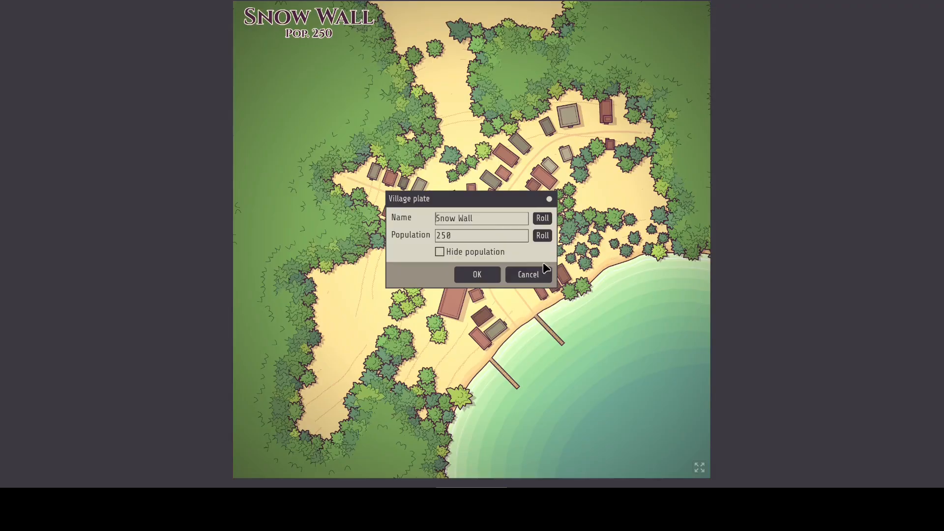
left_click_drag(485, 220, 424, 217)
type("Desert Punktown")
left_click(540, 237)
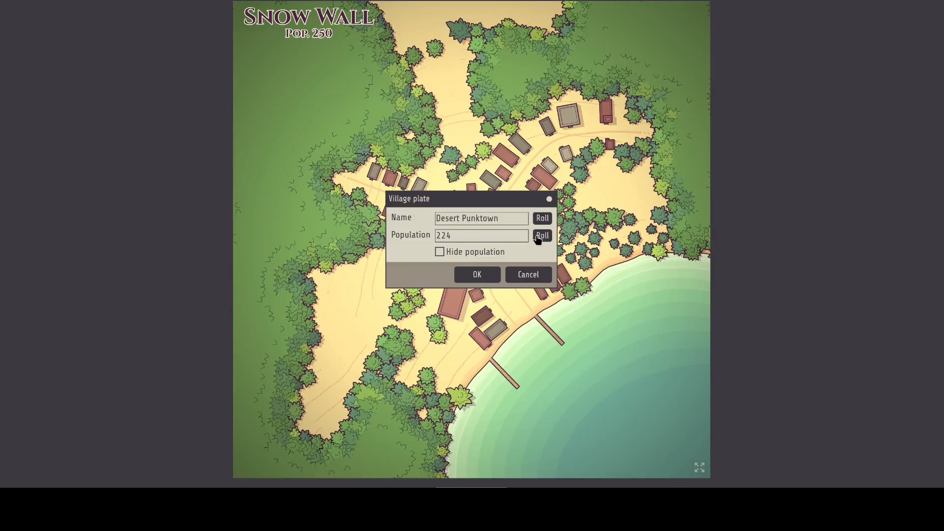
left_click(480, 274)
Step: Generate a new village from the map parameters with a custom size of 300 by 800
right_click(480, 271)
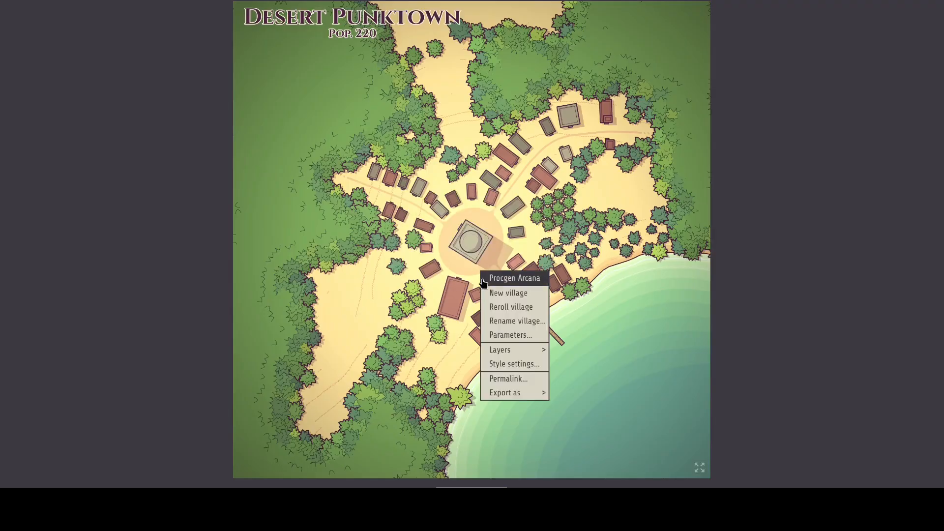
left_click(488, 335)
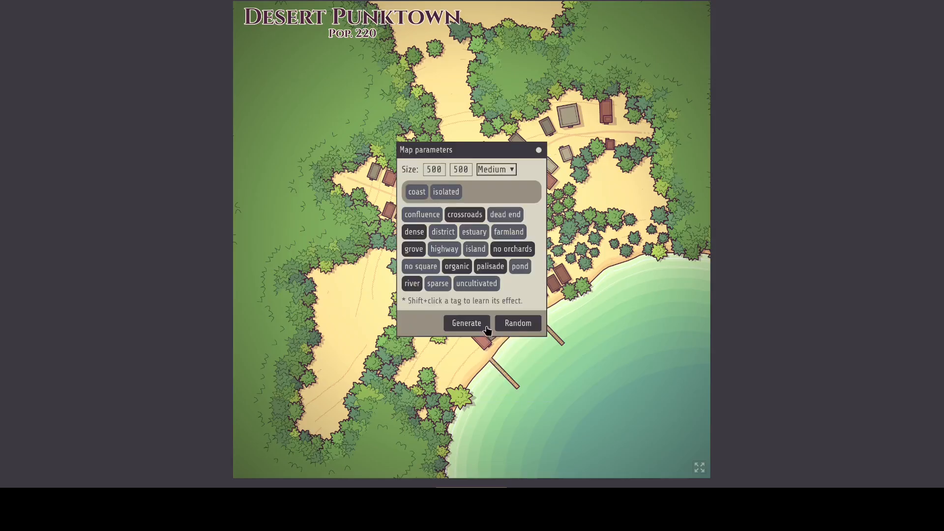
left_click(484, 170)
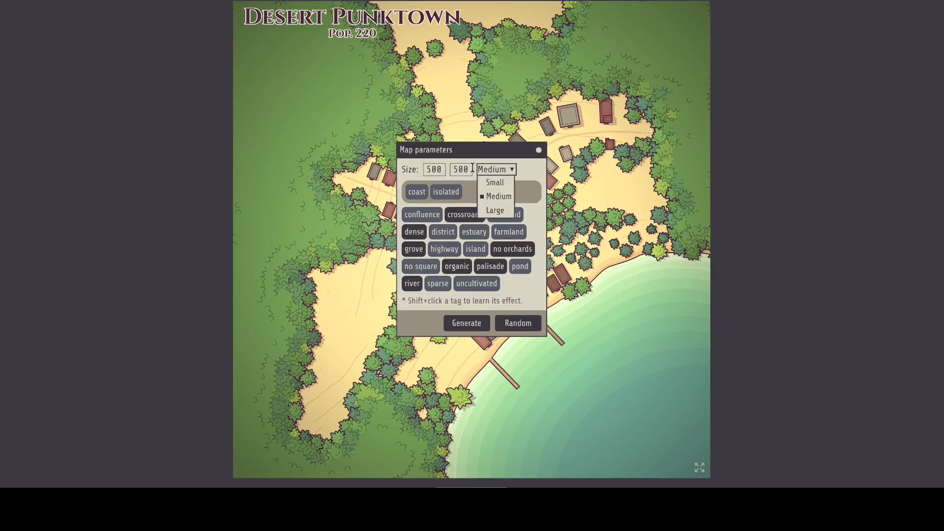
left_click(489, 210)
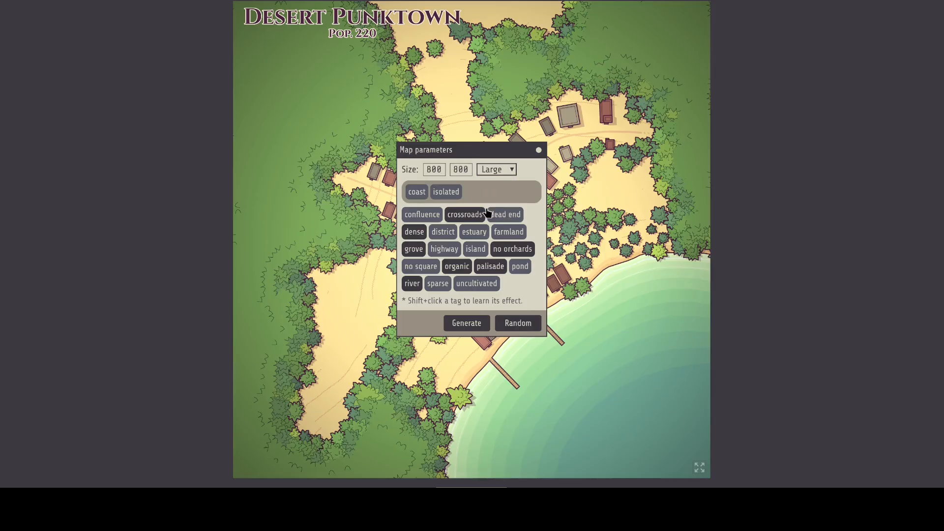
left_click(489, 173)
left_click(490, 182)
left_click_drag(457, 169, 454, 169)
type("8")
left_click(463, 324)
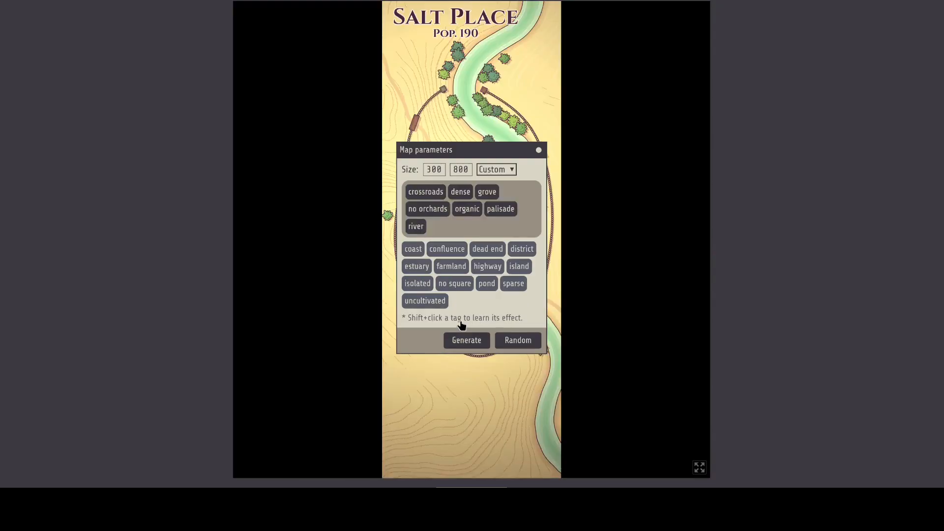
Step: Move the map parameters dialog off the map, set the size to Large and generate a new village
left_click_drag(476, 159, 626, 176)
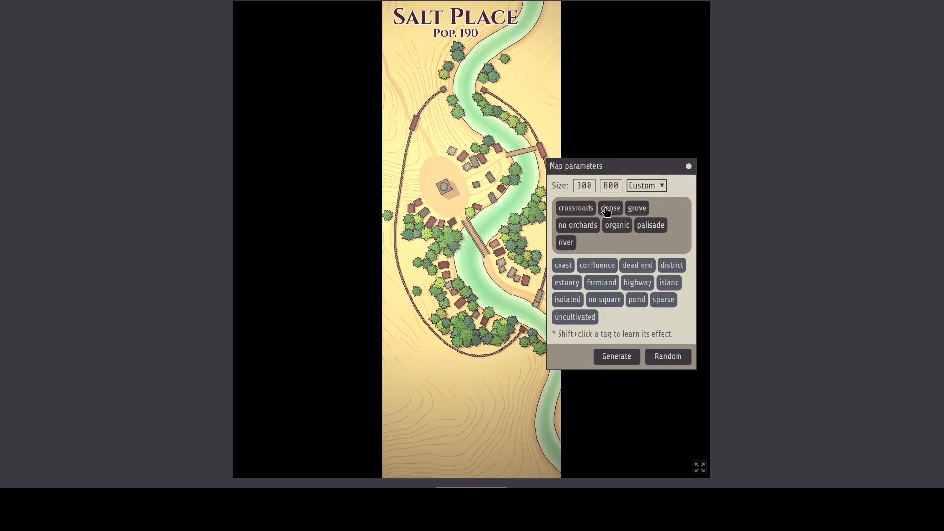
left_click(639, 185)
left_click(637, 225)
left_click(617, 358)
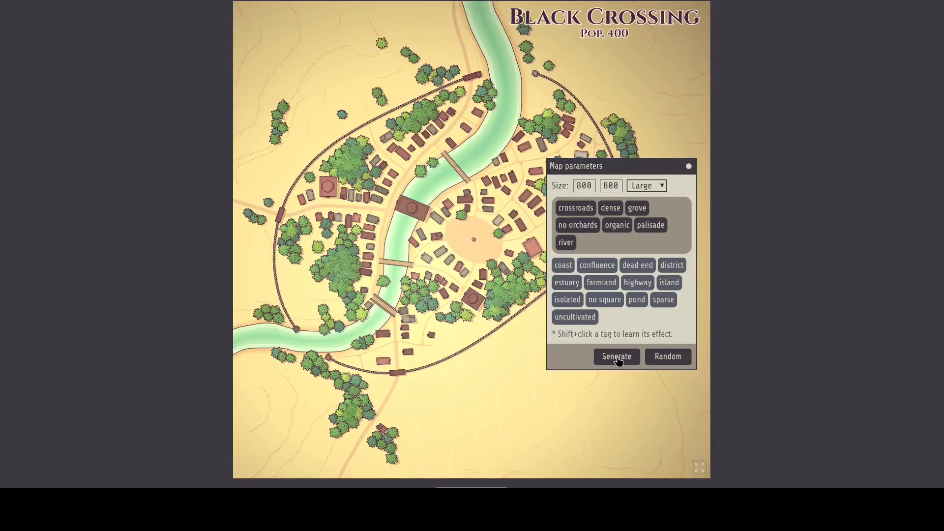
Step: Deselect the crossroads, dense, grove, palisade, organic, no orchards and river tags in the map parameters
left_click(585, 210)
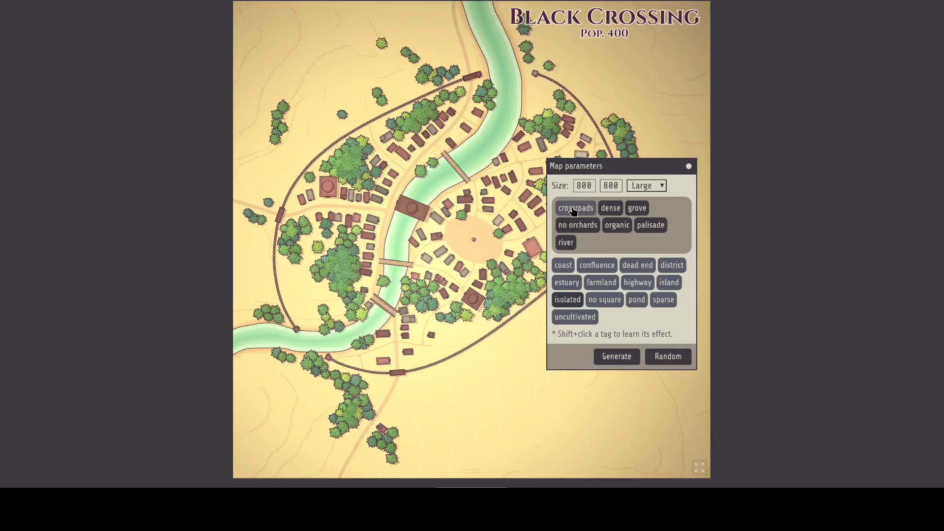
left_click(613, 210)
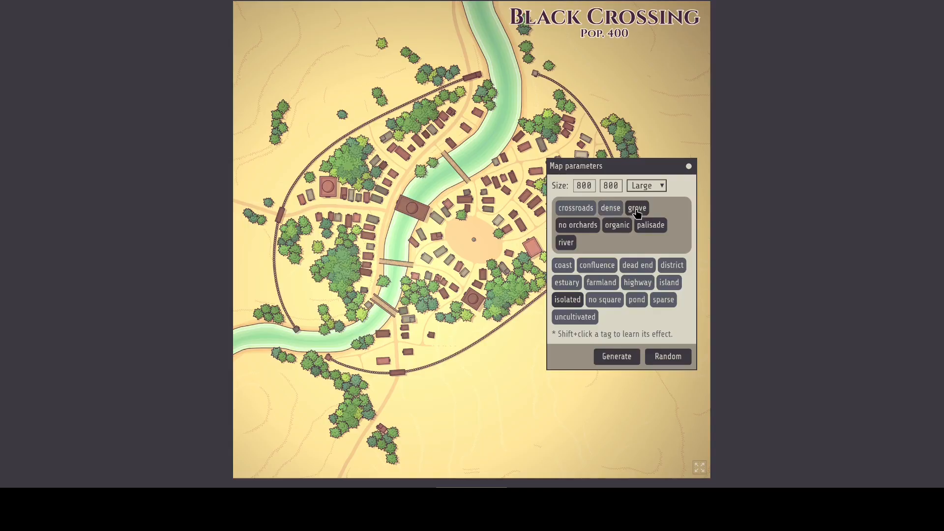
left_click(637, 215)
left_click(636, 229)
left_click(620, 229)
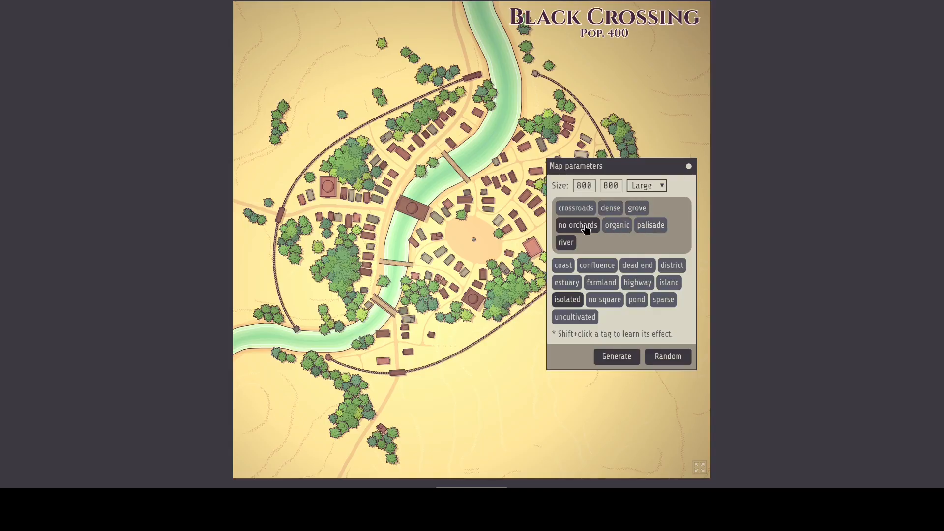
left_click(584, 228)
left_click(568, 245)
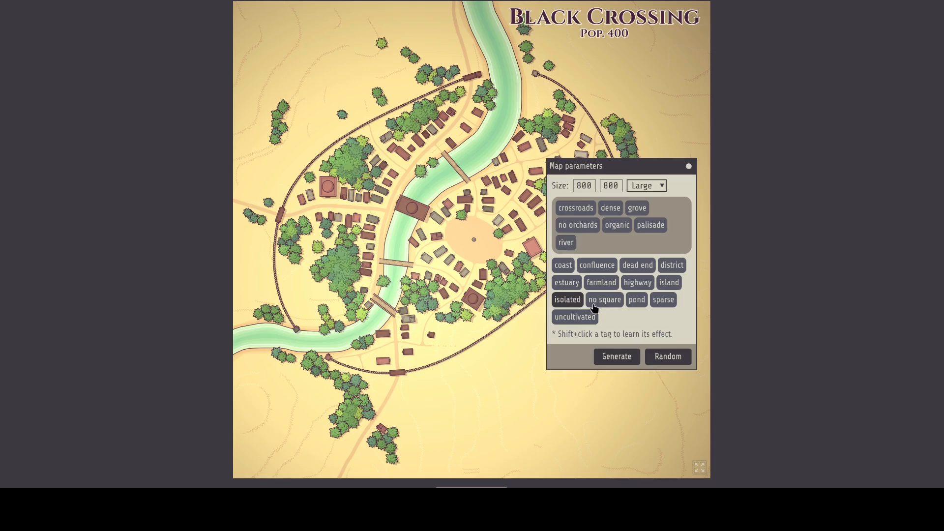
Step: Generate a village with only the isolated tag, and add the coast, organic and sparse tags to the map parameters
left_click(617, 360)
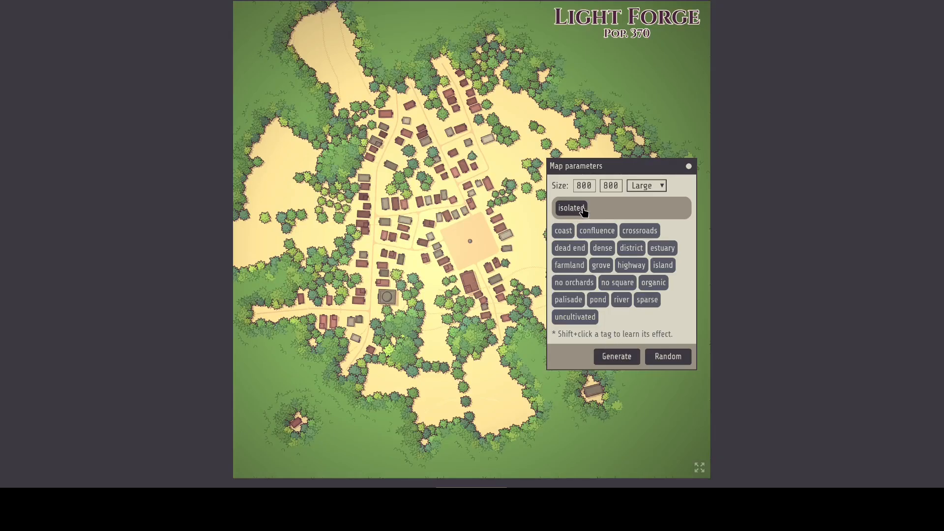
left_click(563, 237)
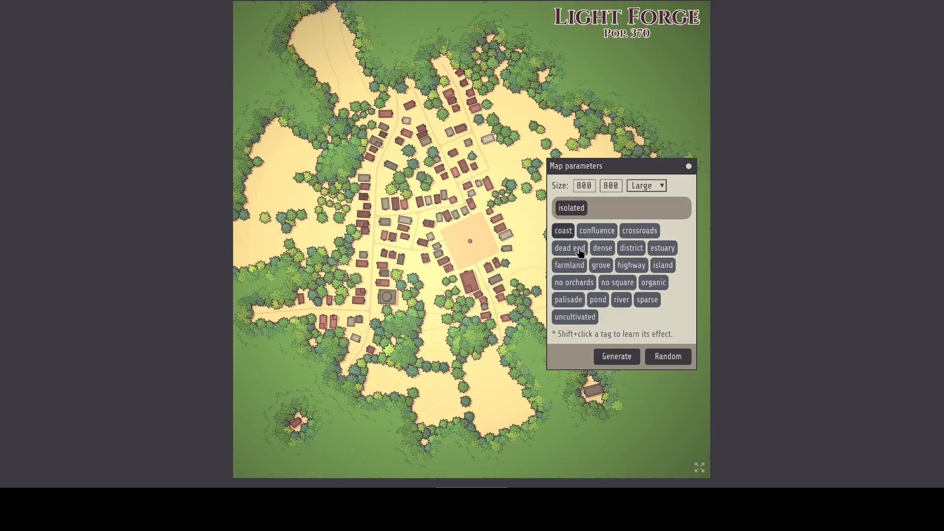
left_click(608, 251)
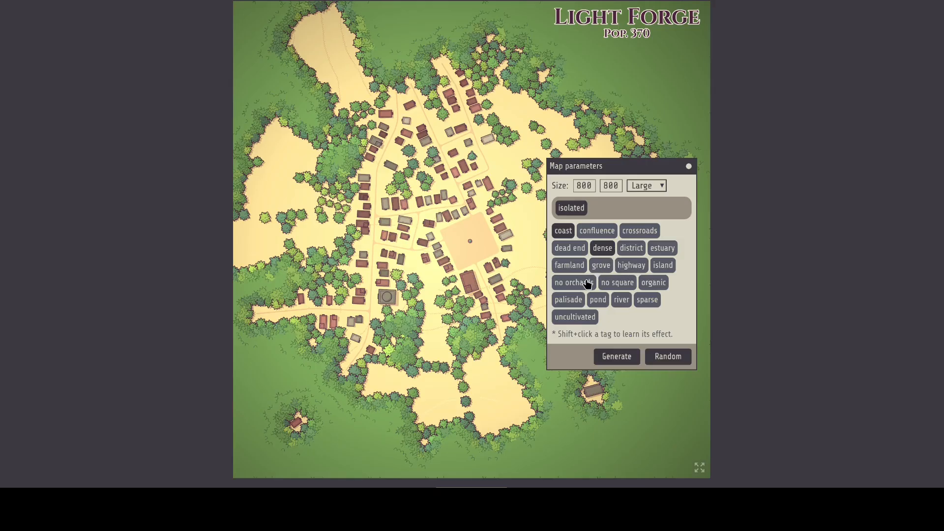
left_click(653, 285)
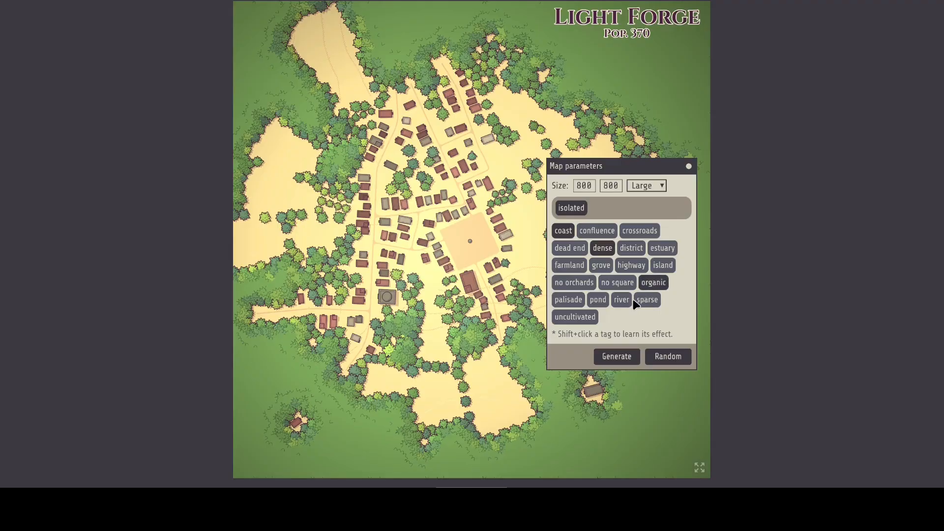
left_click(646, 303)
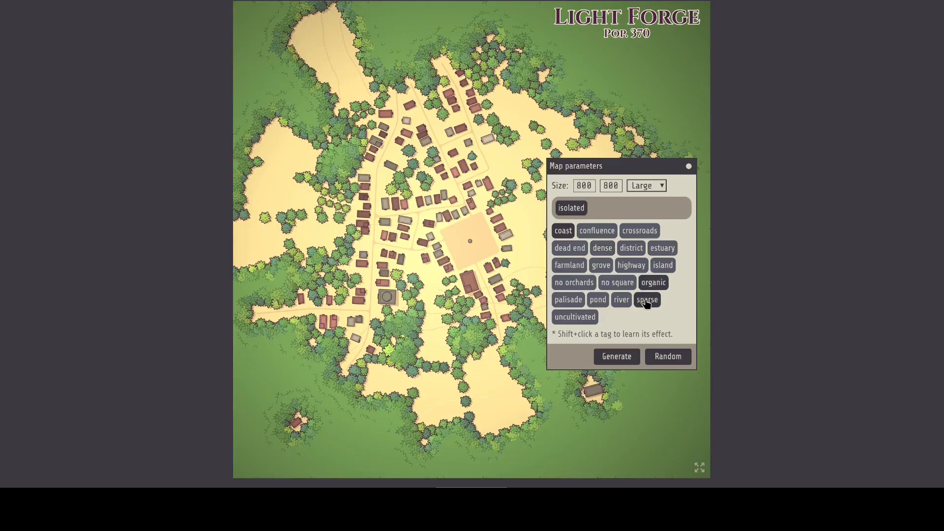
left_click(622, 287)
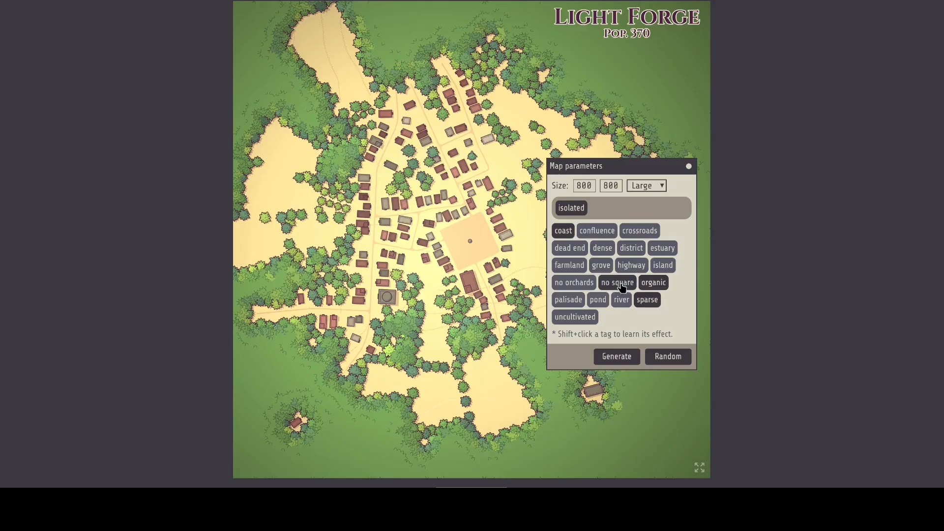
left_click(604, 267)
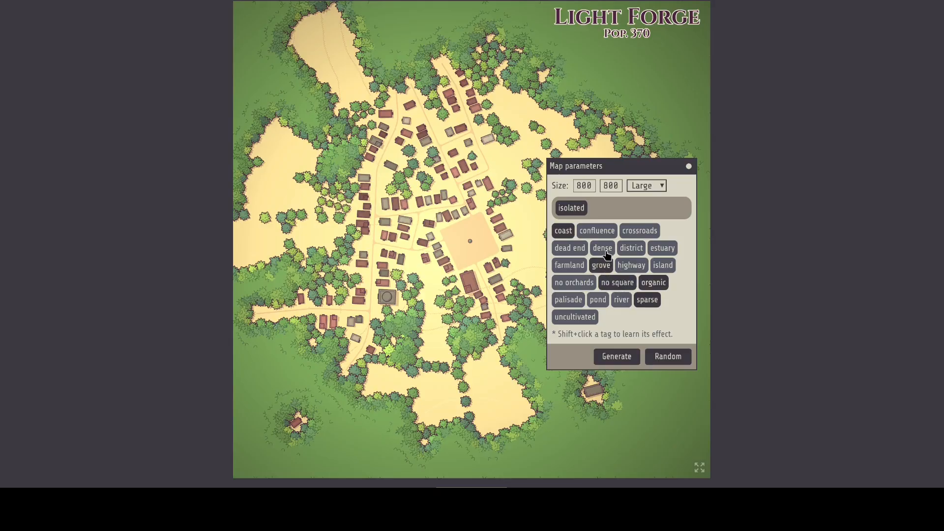
left_click(606, 252)
left_click(643, 302)
left_click(618, 286)
left_click(603, 268)
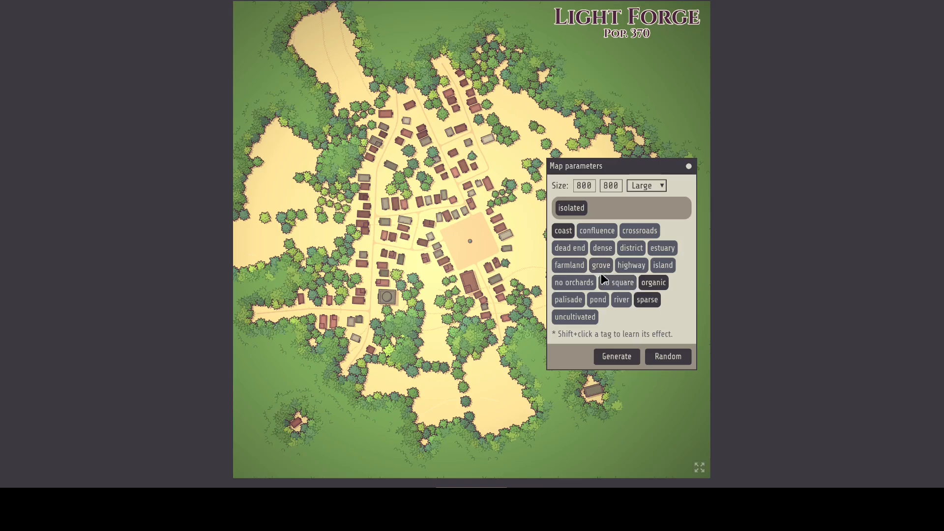
Step: Add the palisade and uncultivated tags to the map parameters and generate a new village
left_click(569, 303)
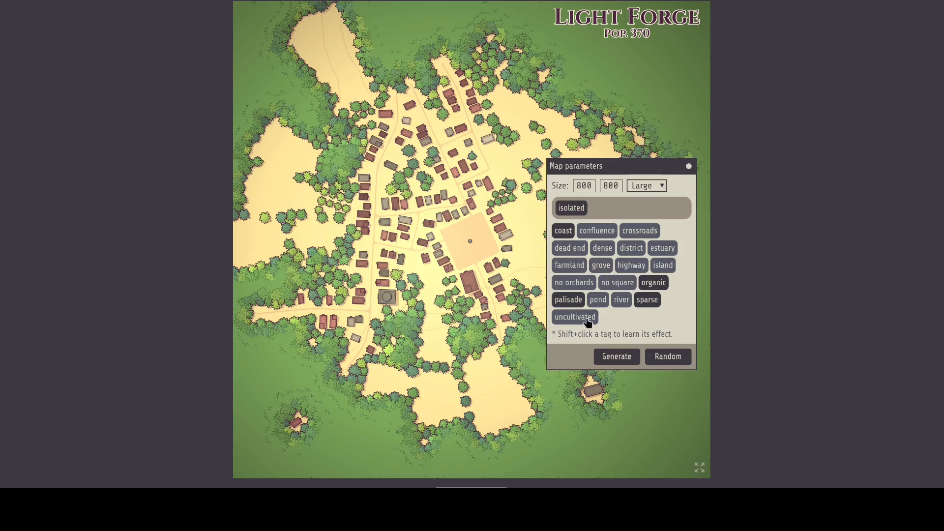
left_click(578, 320)
left_click(618, 359)
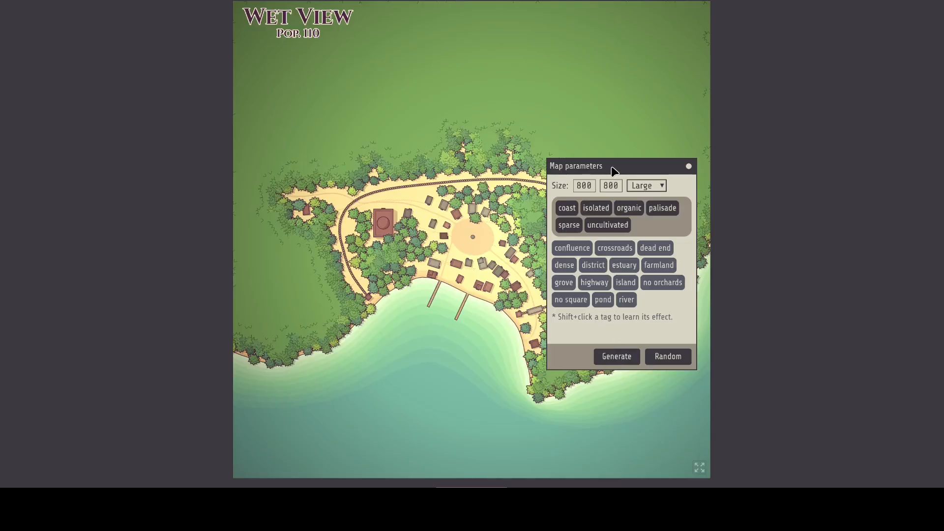
Step: Move the map parameters dialog off the village's eastern half and select the confluence, crossroads and dense tags
left_click_drag(613, 172, 338, 268)
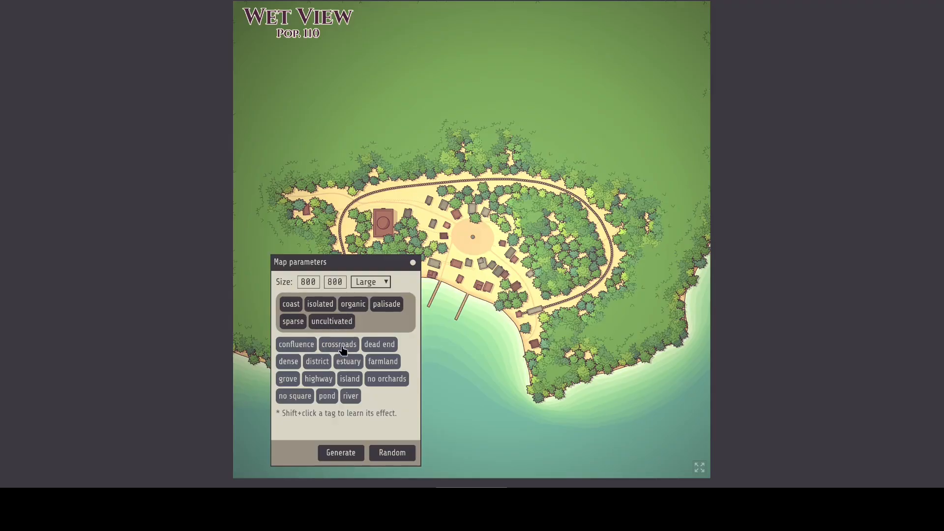
left_click(307, 350)
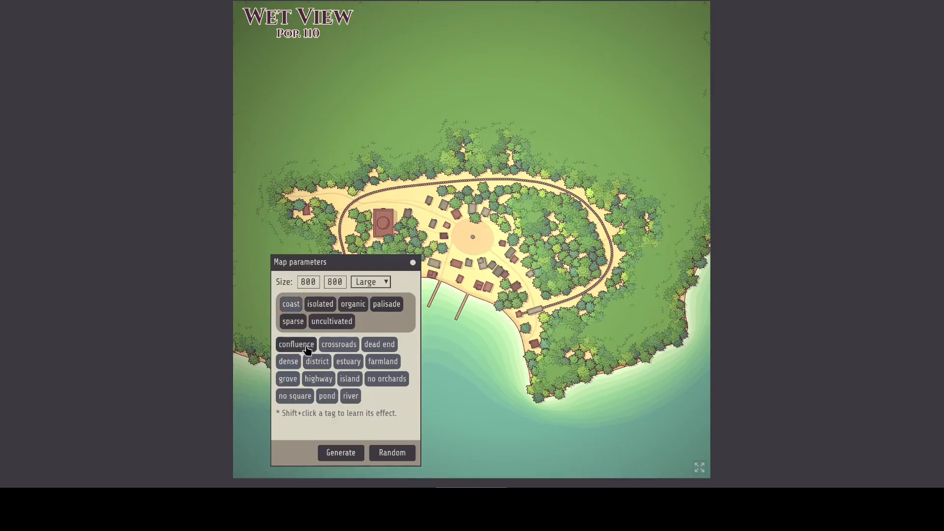
left_click(334, 351)
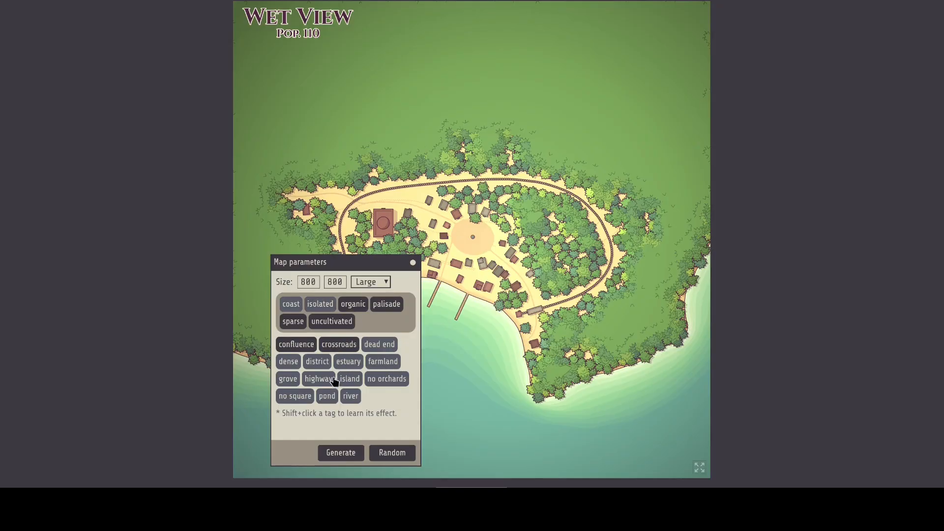
left_click(303, 398)
left_click(303, 398)
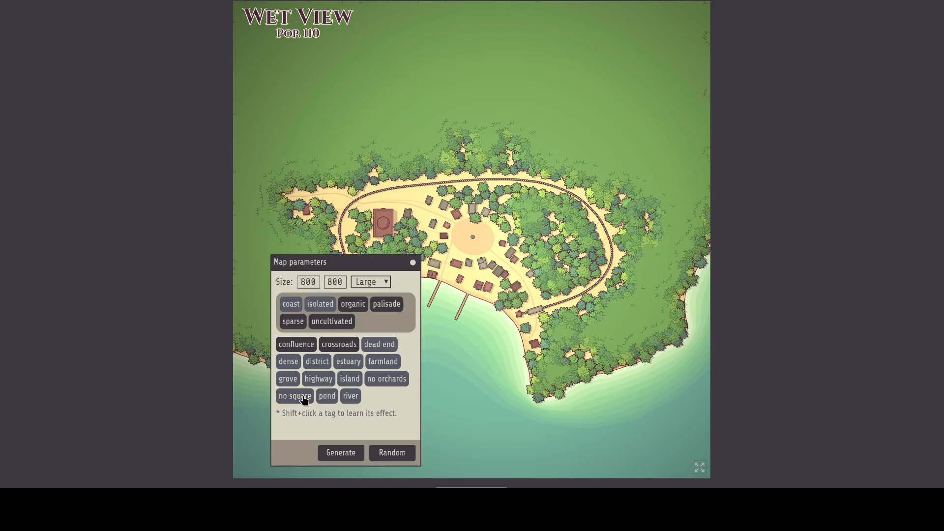
left_click(295, 369)
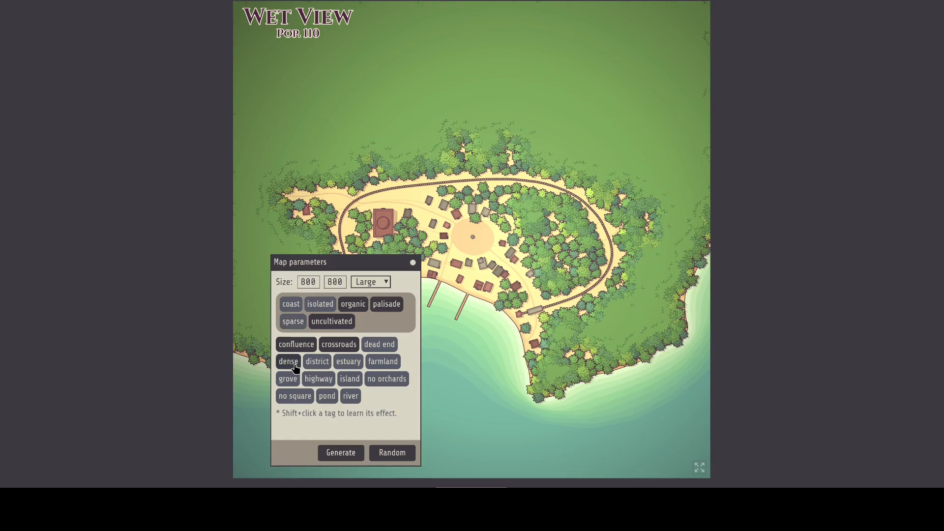
Step: Generate a random village, followed by a village that uses the selected confluence, crossroads, dense, organic, palisade and uncultivated tags
left_click(406, 455)
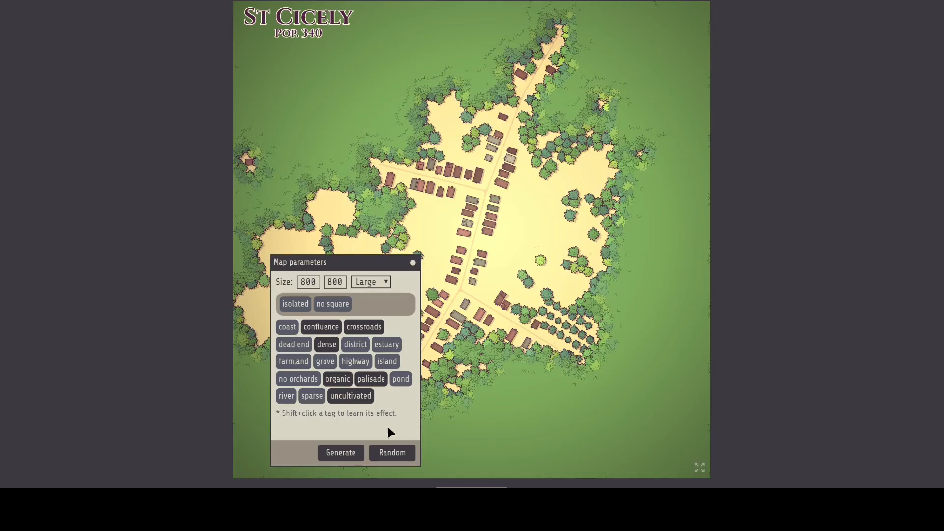
left_click(347, 451)
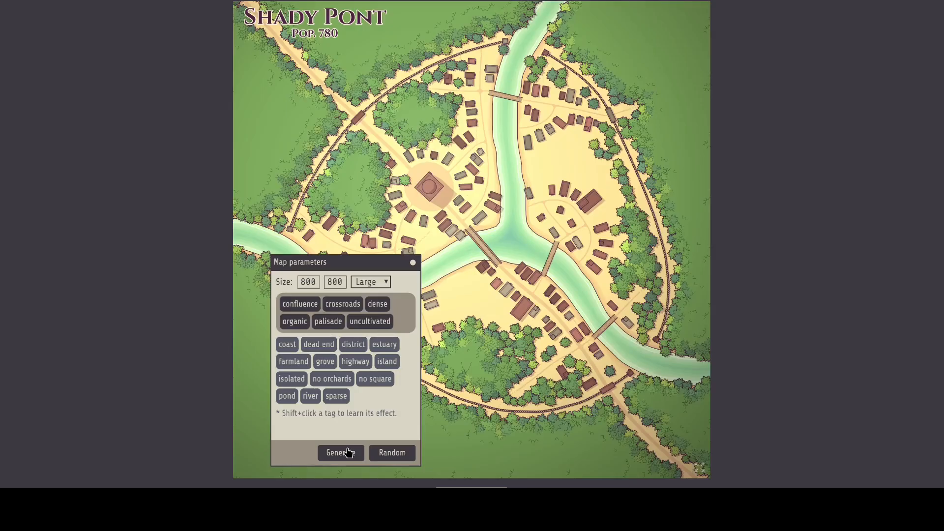
Step: Add the dead end, grove, no orchards and sparse tags to the map parameters and generate a new village
left_click(319, 347)
left_click(323, 365)
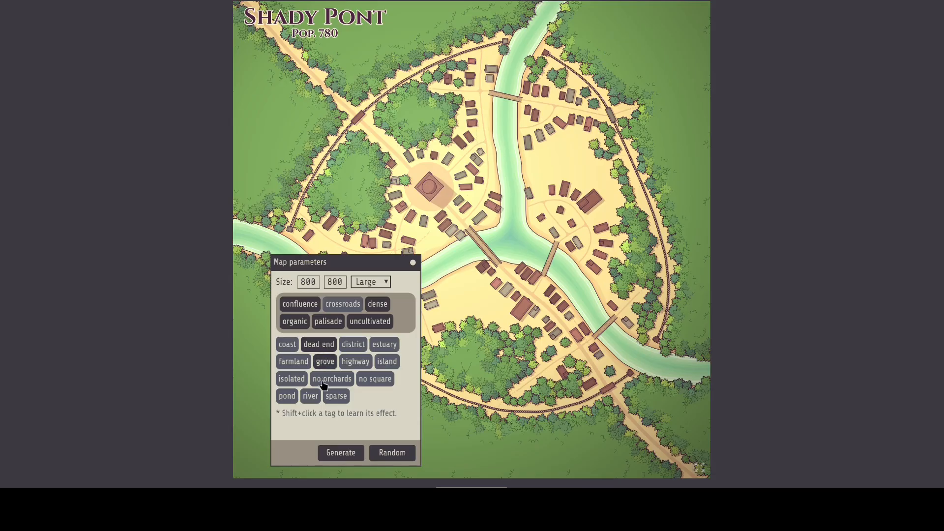
left_click(324, 381)
left_click(326, 396)
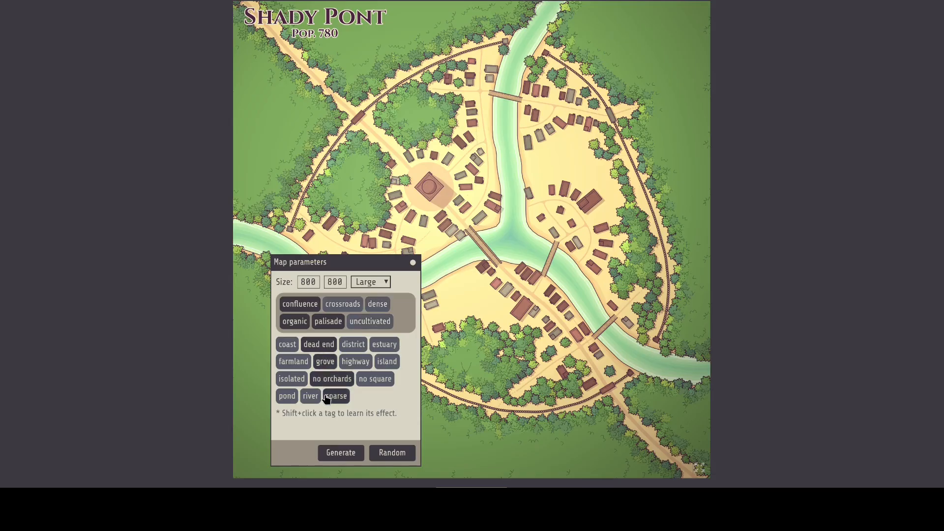
left_click(343, 448)
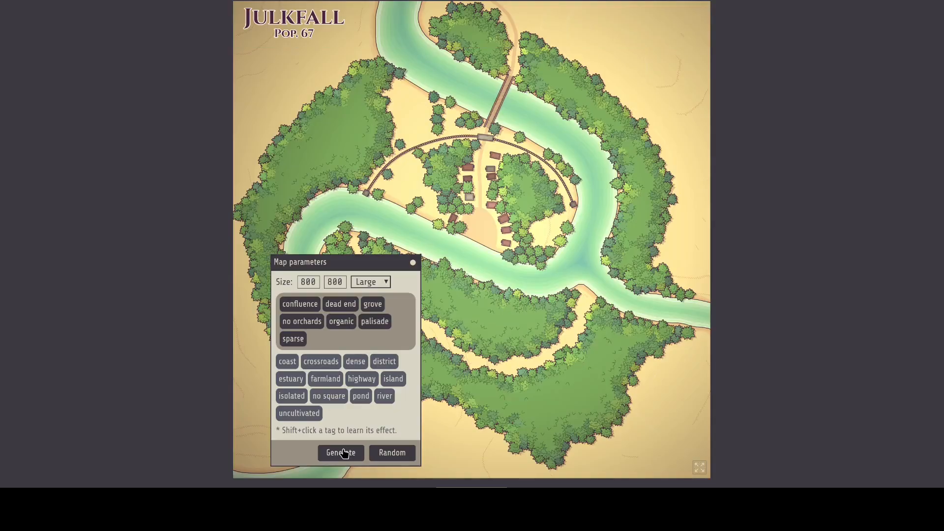
Step: Look up the effects of the grove, dead end, confluence, no orchards, organic, palisade and sparse tags
left_click(377, 307, "shift")
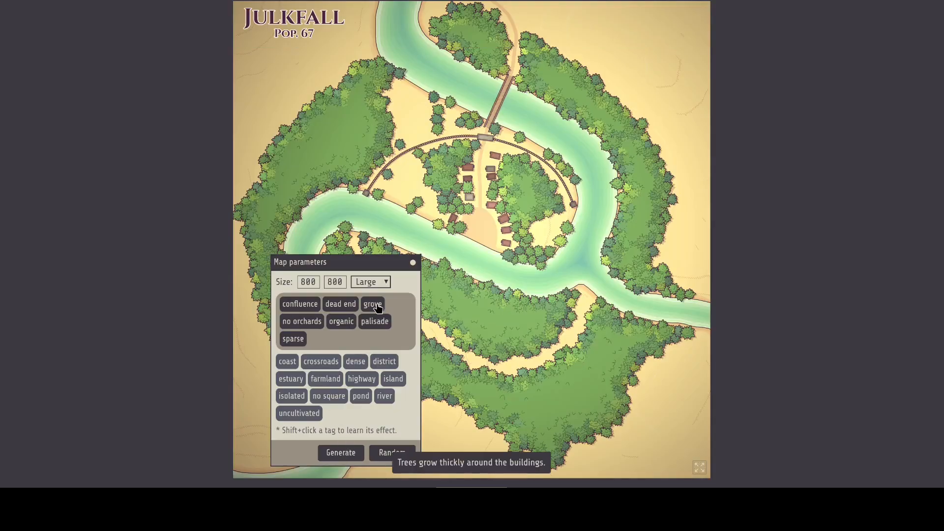
left_click(339, 307, "shift")
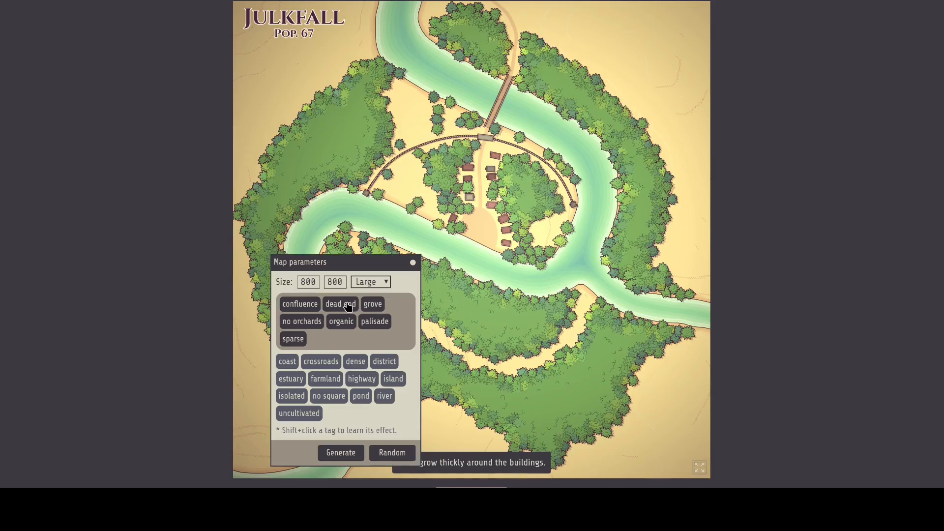
left_click(313, 308, "shift")
left_click(304, 324, "shift")
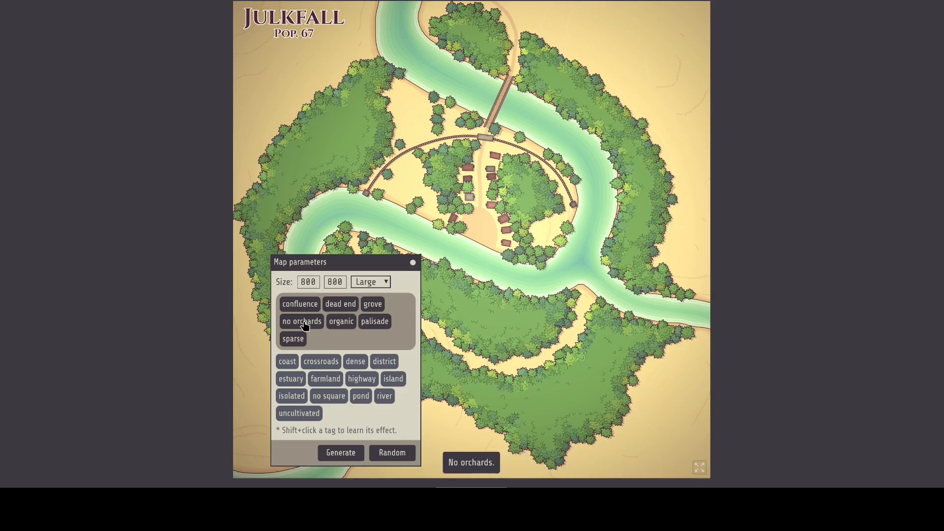
left_click(339, 325, "shift")
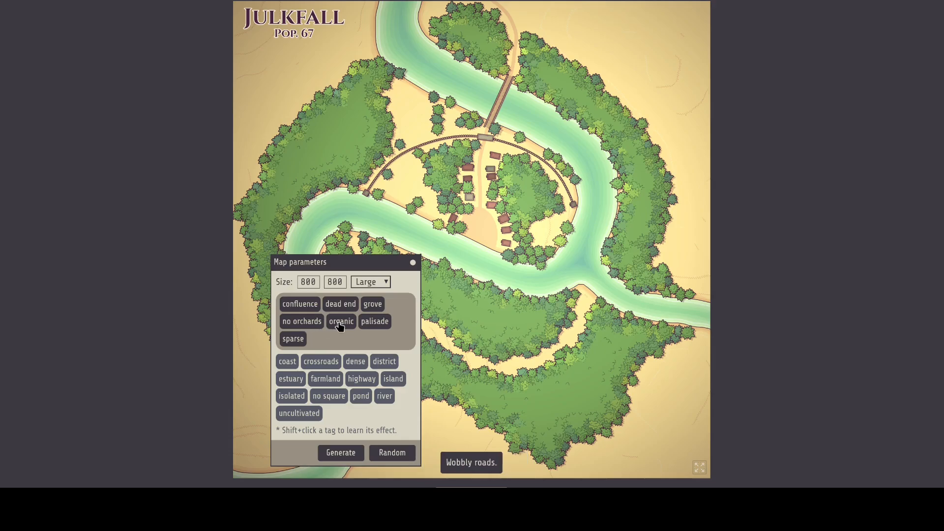
left_click(364, 328, "shift")
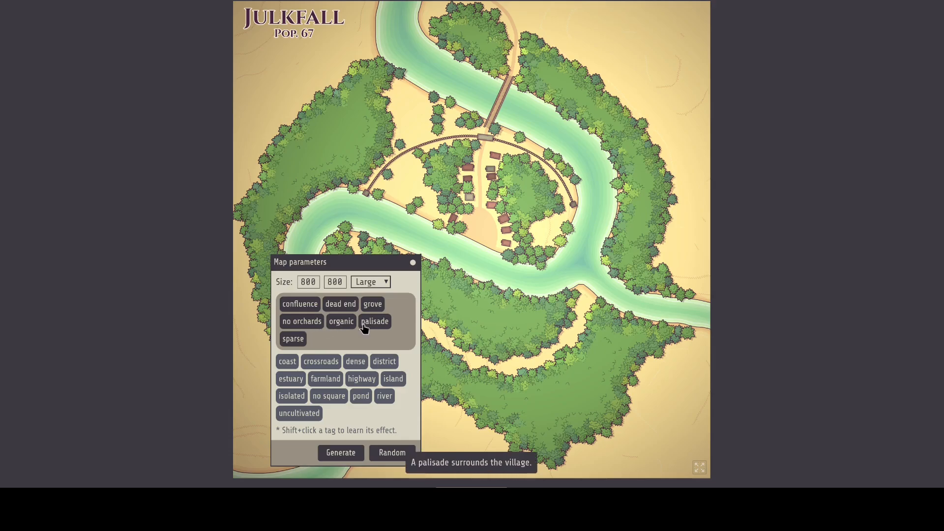
left_click(296, 343, "shift")
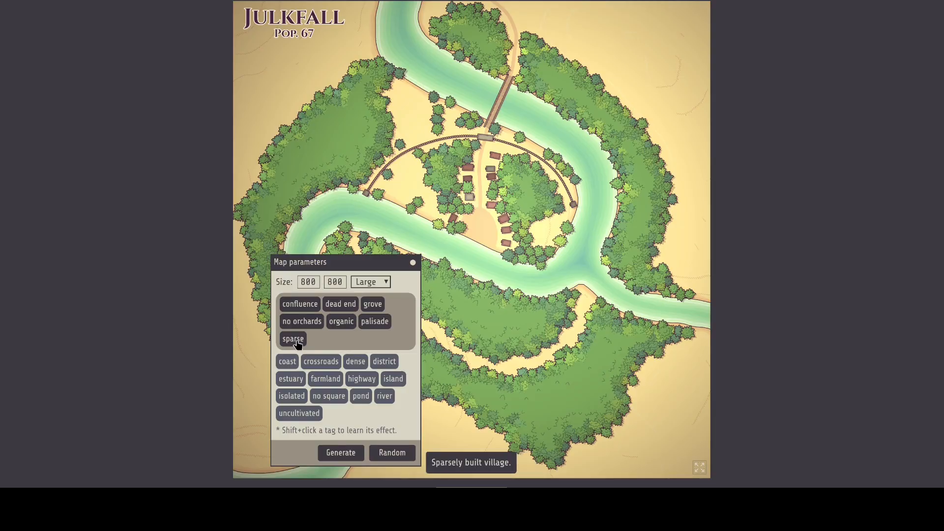
Step: Remove the palisade tag, generate a new village and close the map parameters dialog
left_click(376, 325)
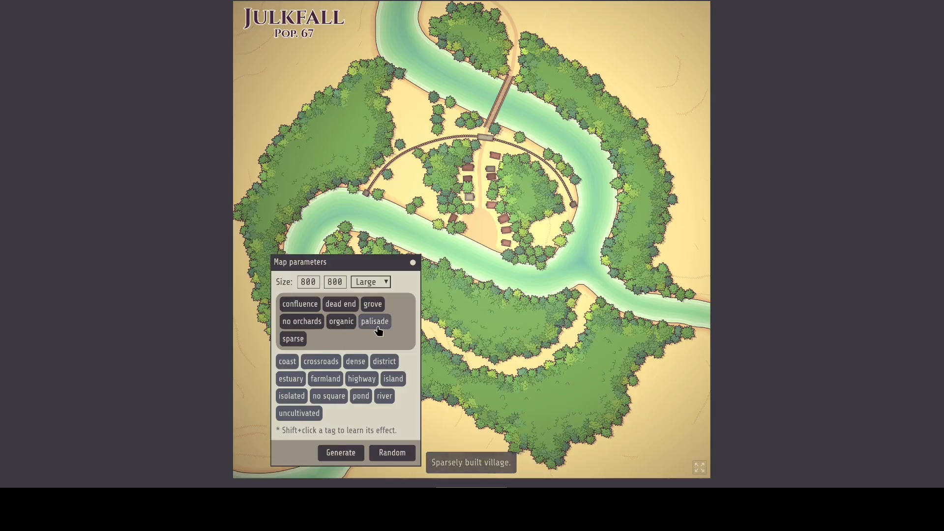
left_click(348, 453)
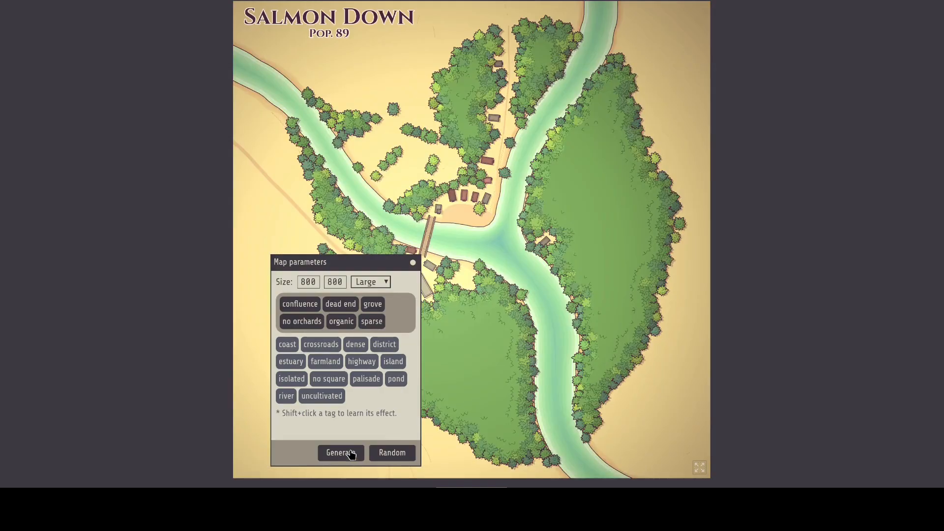
left_click(413, 263)
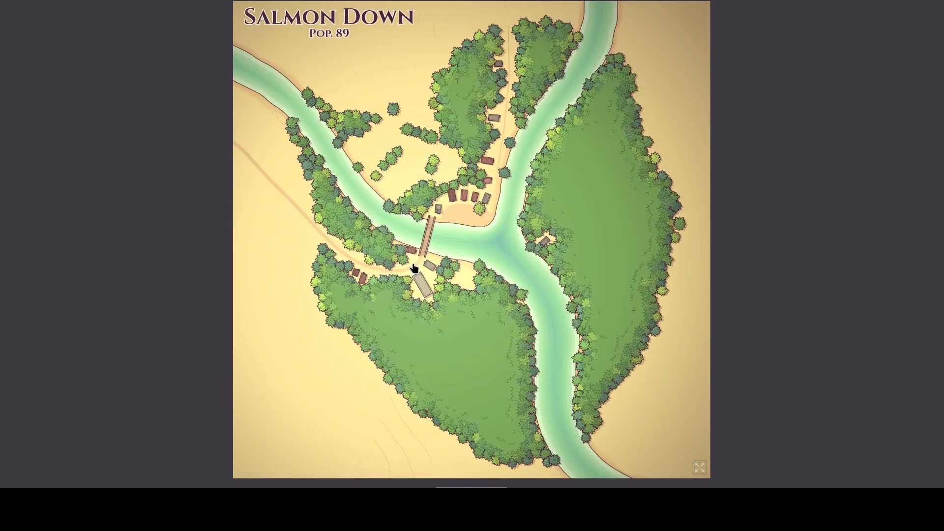
Step: Open the village's permalink and select the whole link text
right_click(444, 233)
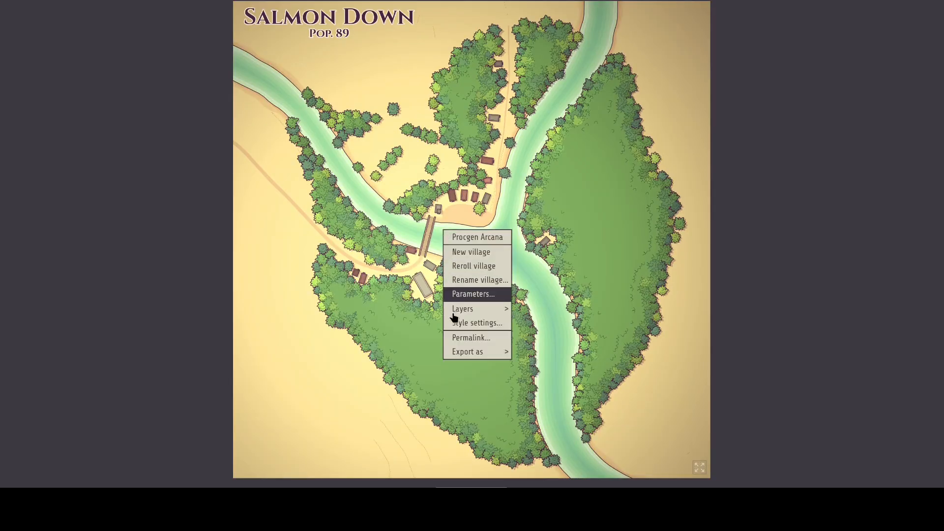
left_click(456, 340)
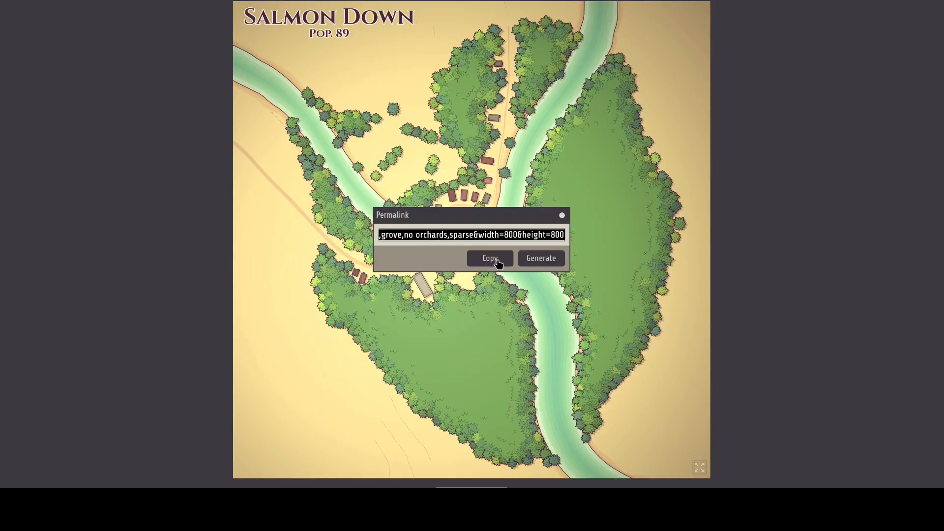
left_click_drag(454, 235, 340, 233)
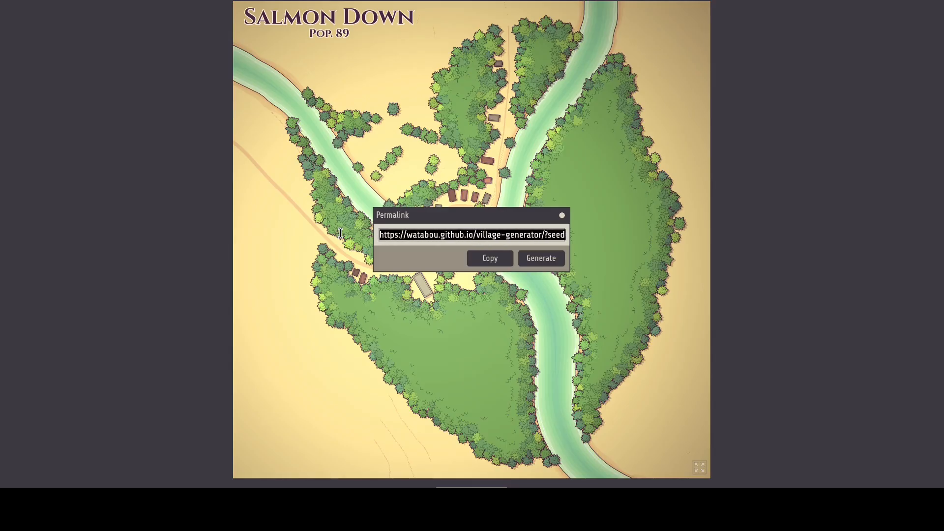
left_click(402, 232)
left_click_drag(384, 235, 620, 236)
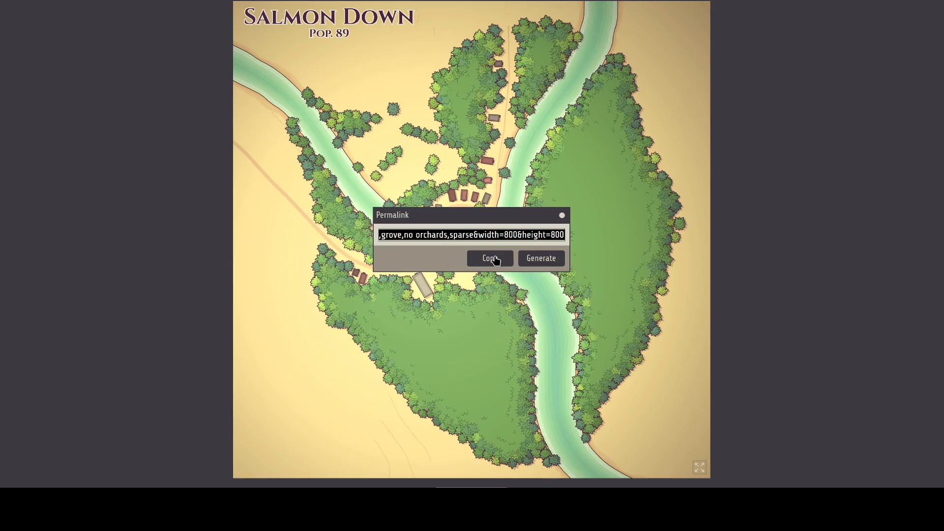
Step: Generate the village from its permalink and close the permalink dialog
left_click(539, 260)
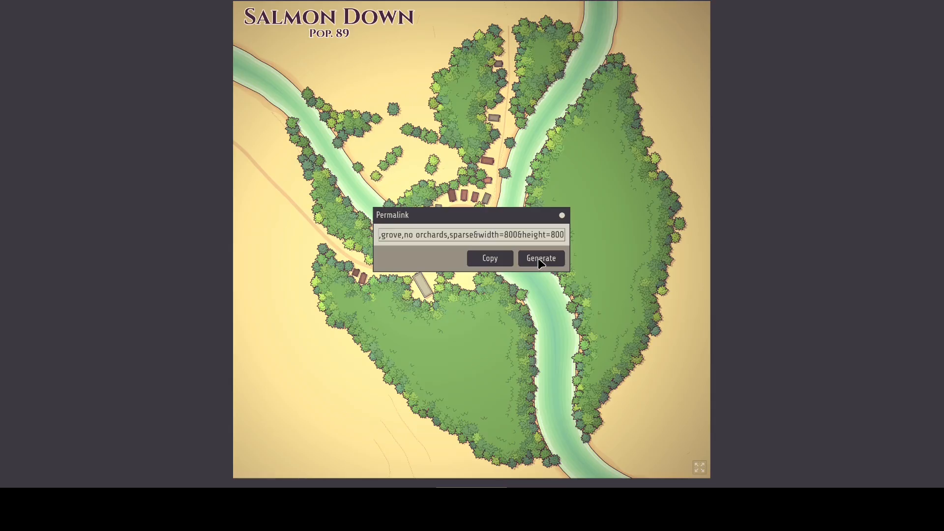
left_click(538, 258)
left_click(562, 216)
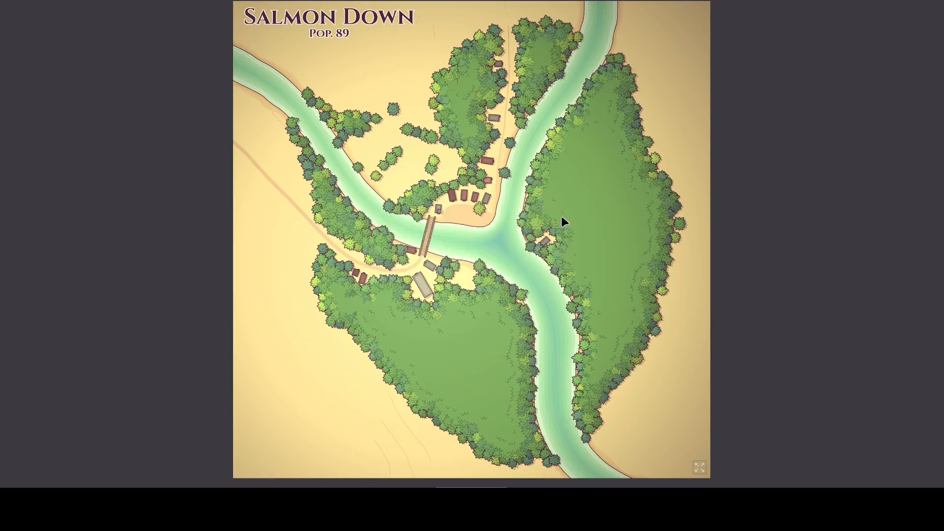
Step: Generate a new village and open its permalink
right_click(464, 265)
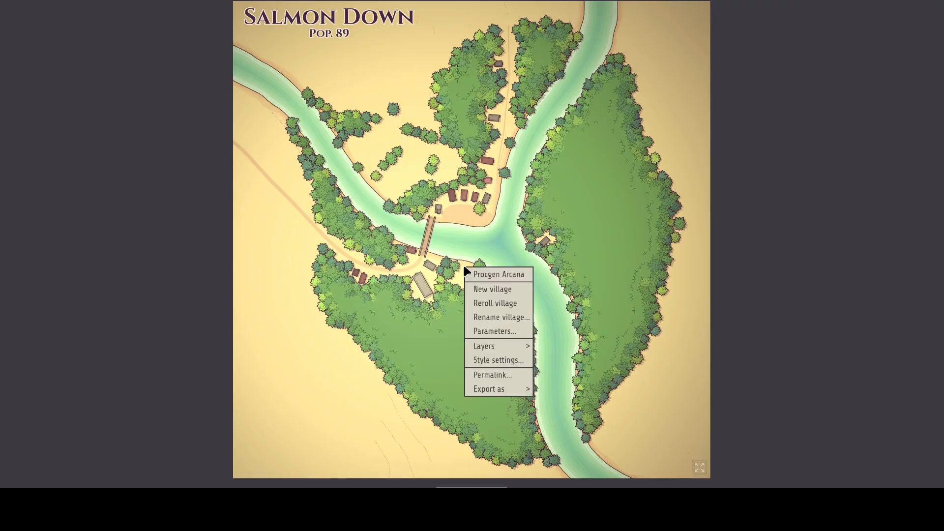
left_click(485, 292)
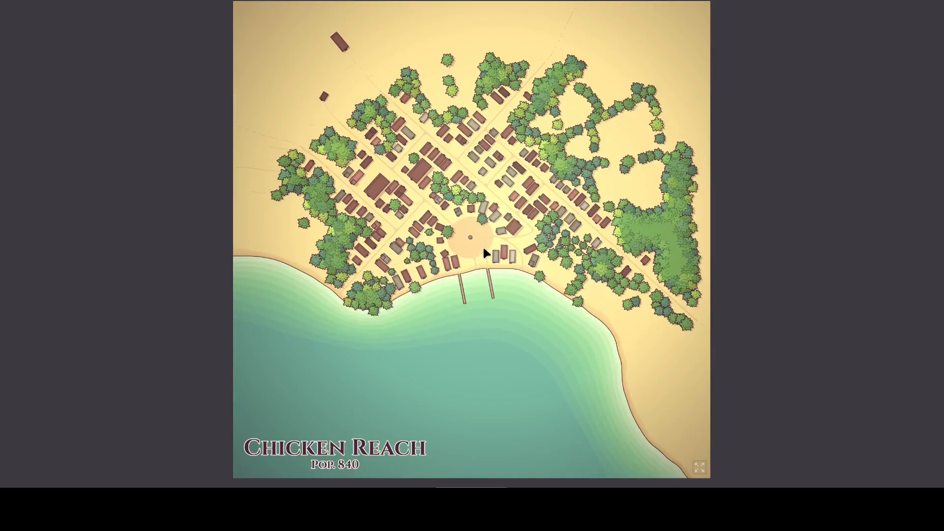
right_click(483, 251)
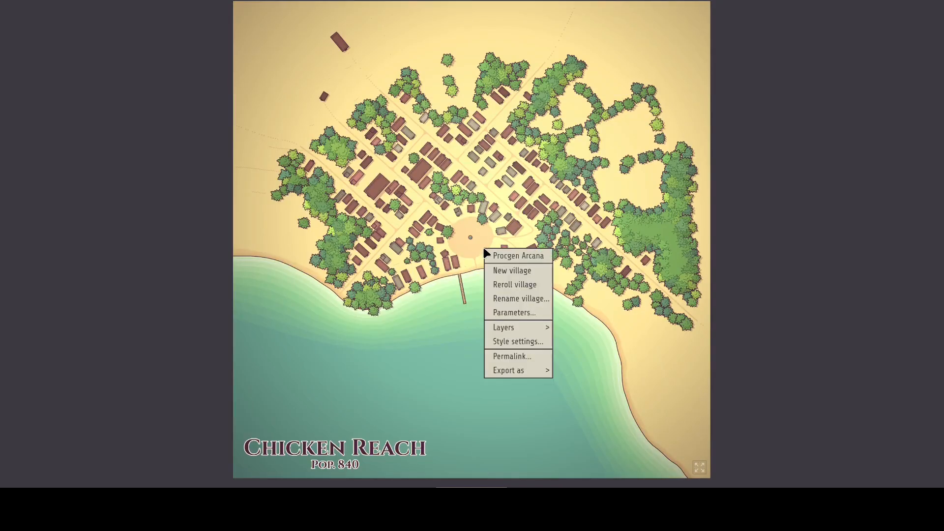
left_click(512, 356)
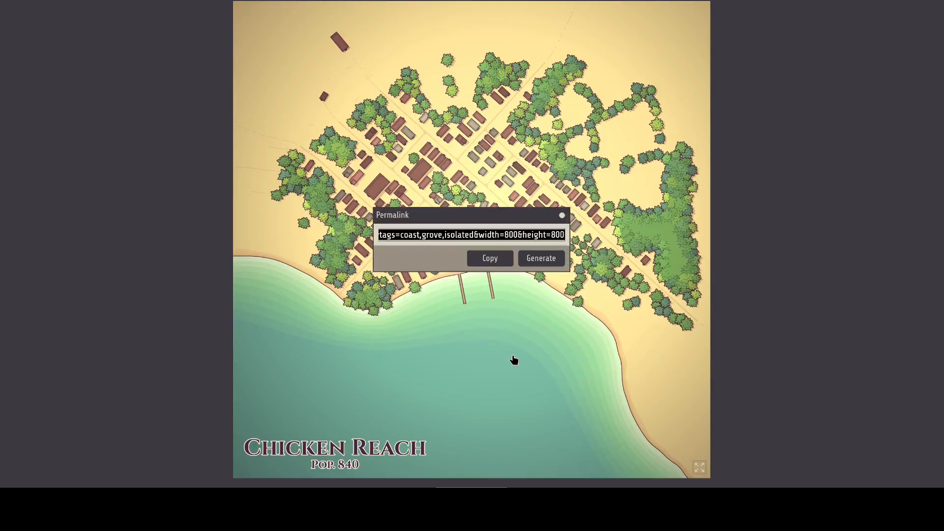
Step: Replace the link text with the copied Salmon Down permalink, generate that village and close the permalink dialog
left_click(498, 235)
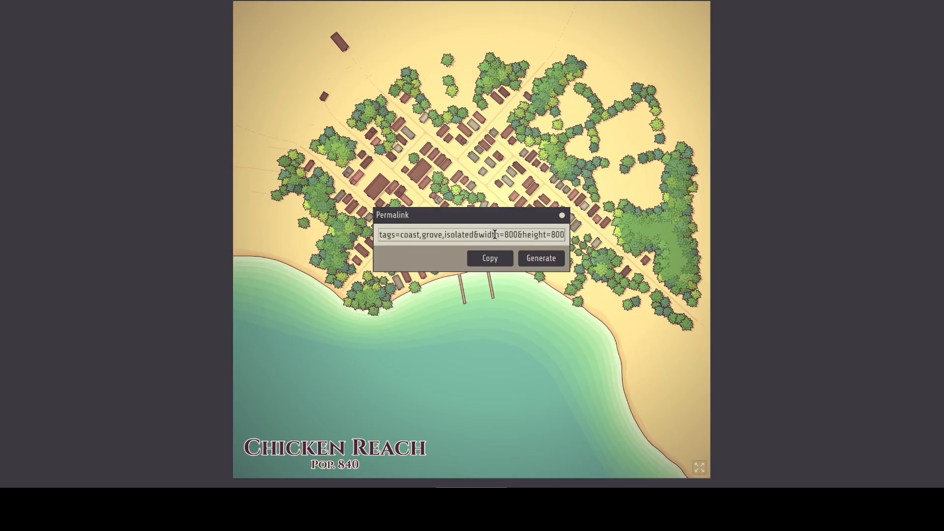
triple_click(494, 234)
key("ctrl+v")
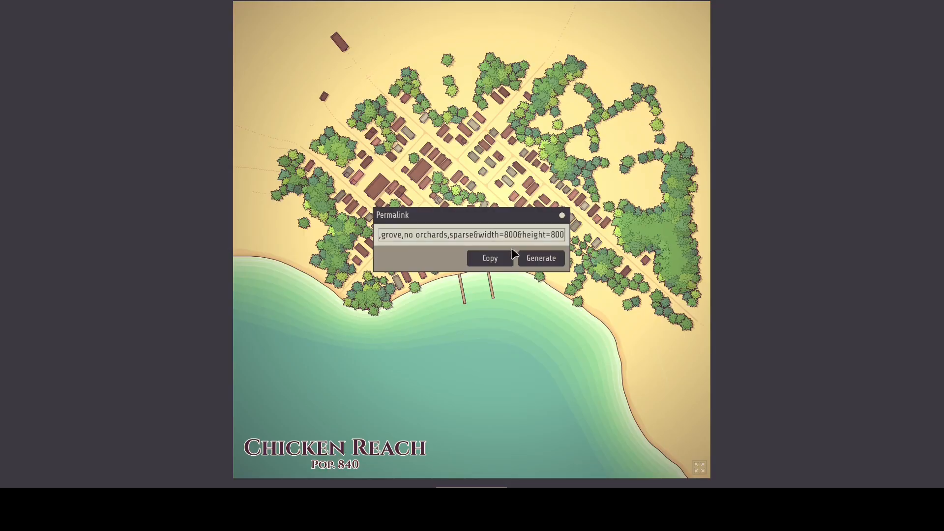
left_click(539, 262)
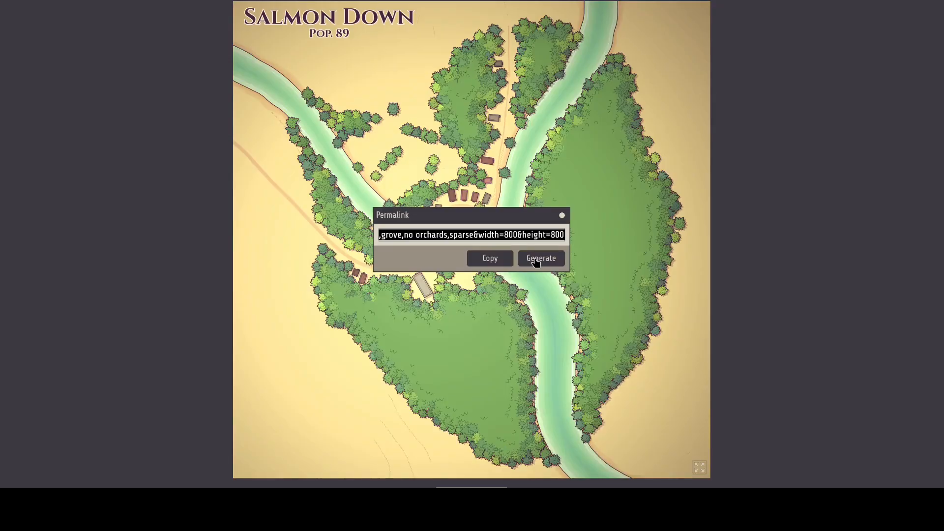
left_click(562, 216)
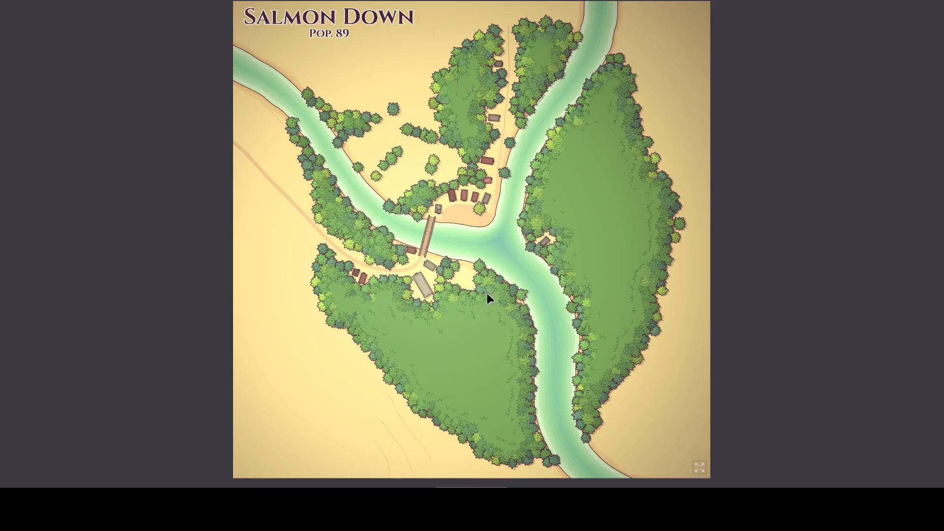
Step: Copy the restored Salmon Down village's permalink and close the permalink dialog
right_click(441, 244)
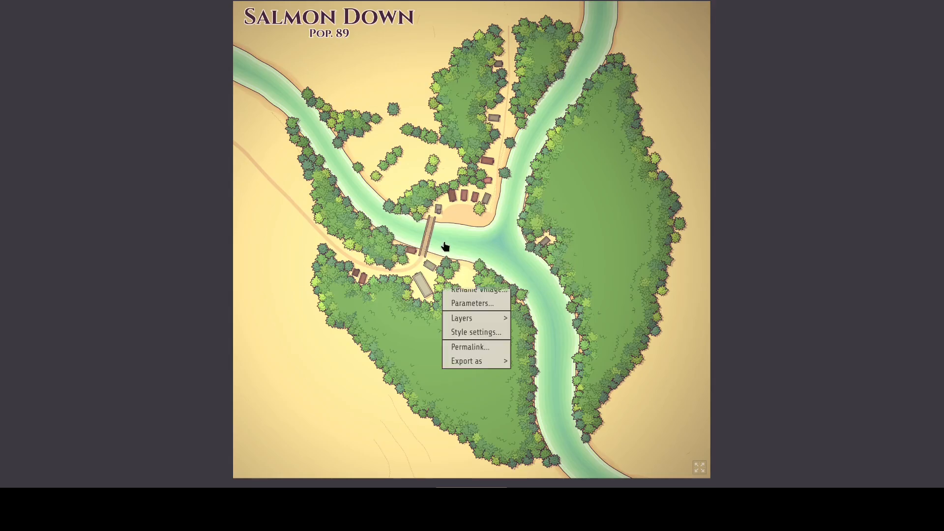
left_click(475, 346)
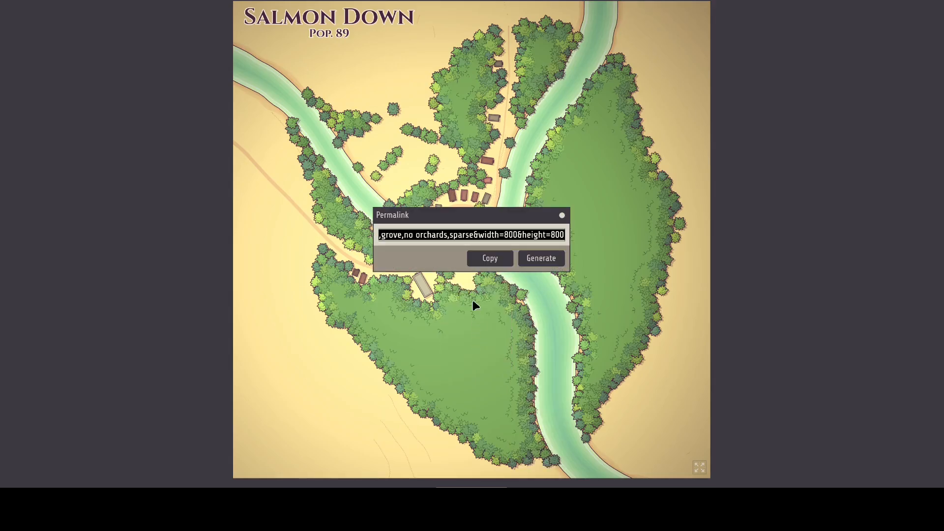
left_click(480, 263)
left_click(561, 217)
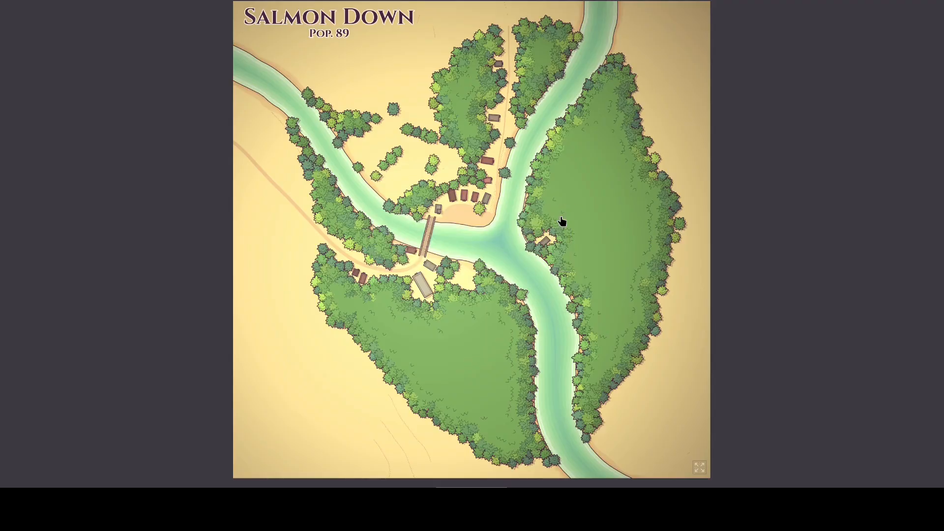
Step: Reroll the village's trees and set the amount of trees to Some
right_click(515, 276)
mouse_move(539, 358)
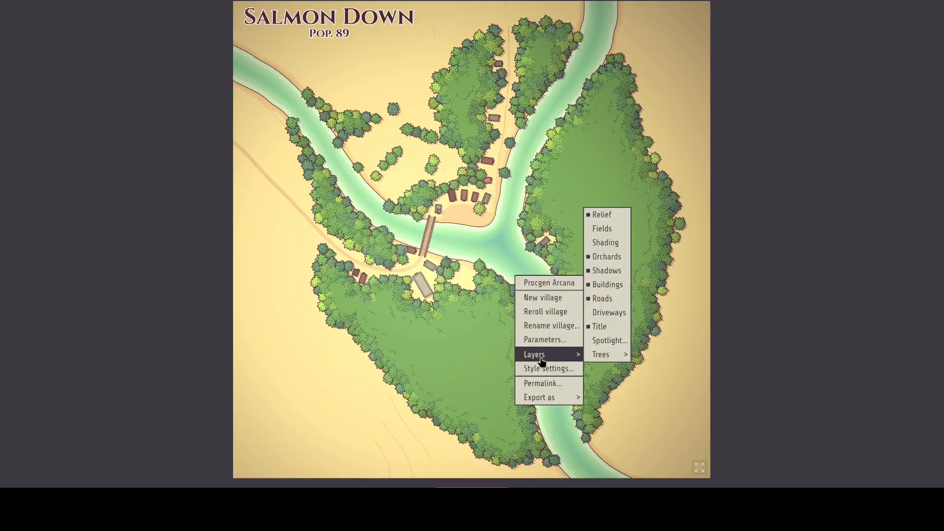
mouse_move(609, 356)
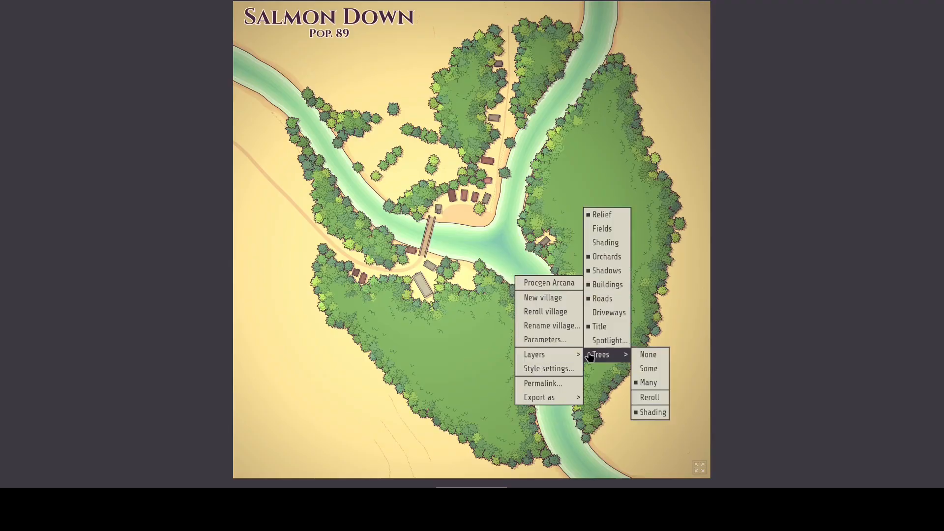
left_click(657, 399)
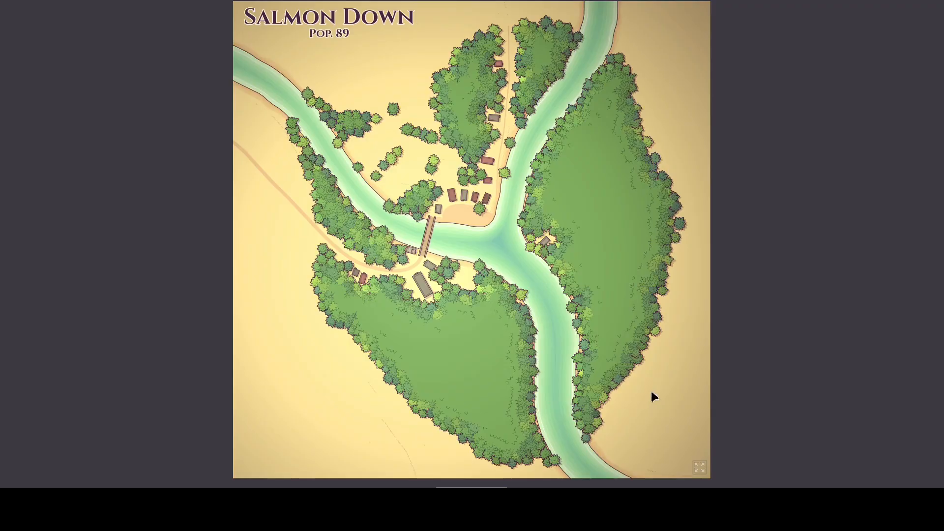
right_click(544, 290)
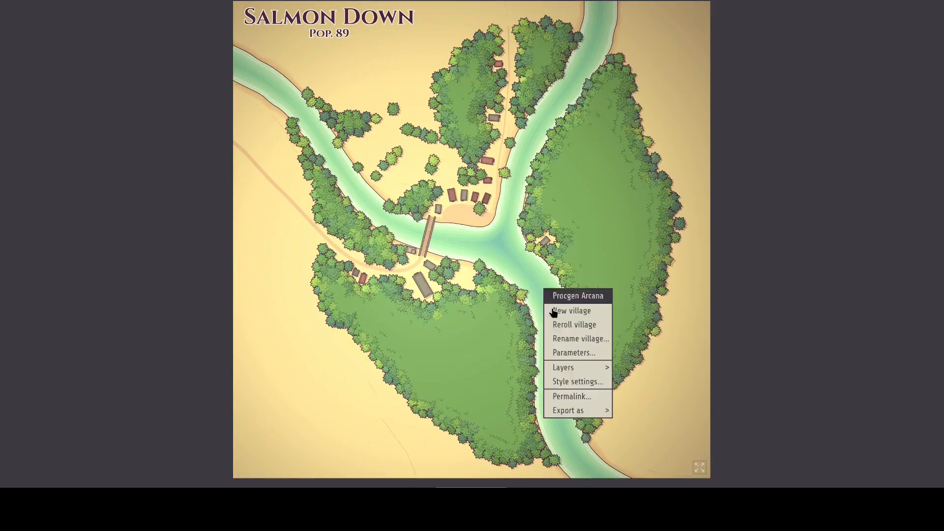
mouse_move(576, 367)
mouse_move(626, 369)
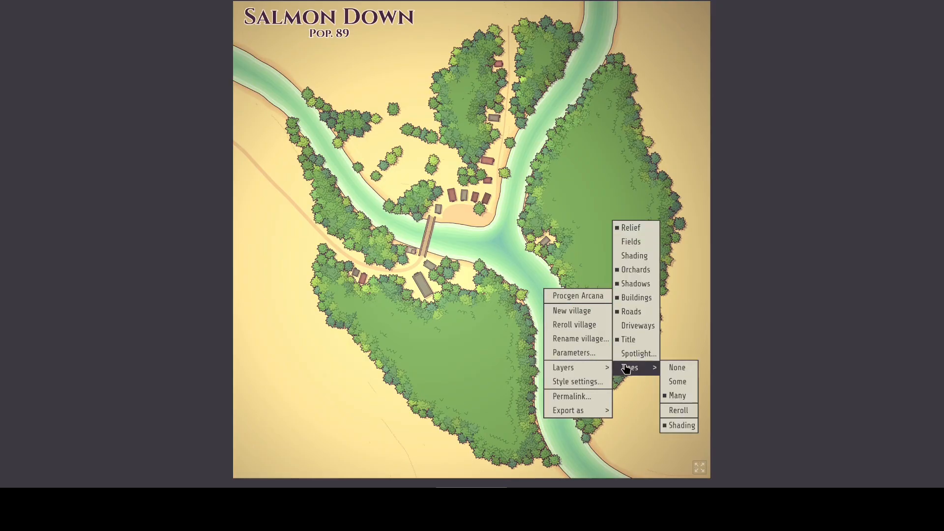
left_click(681, 385)
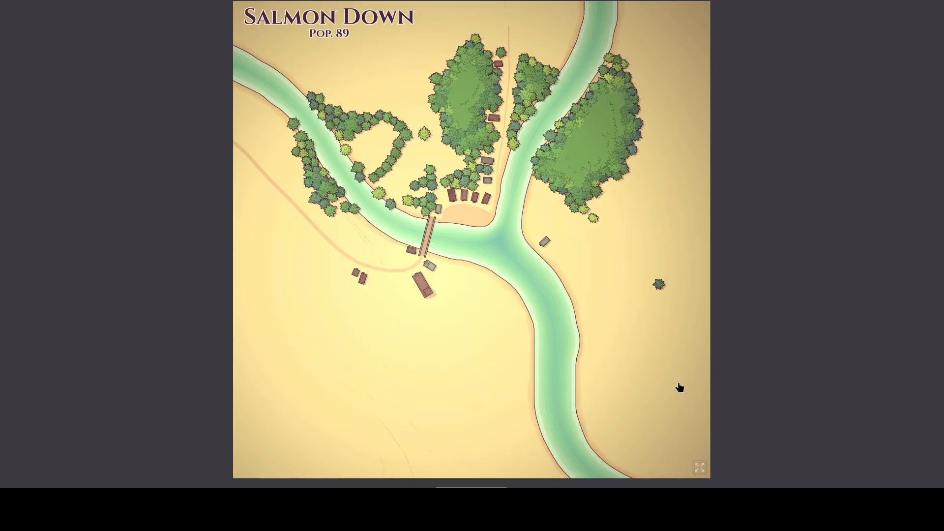
Step: Turn on the map's Shading layer
right_click(508, 219)
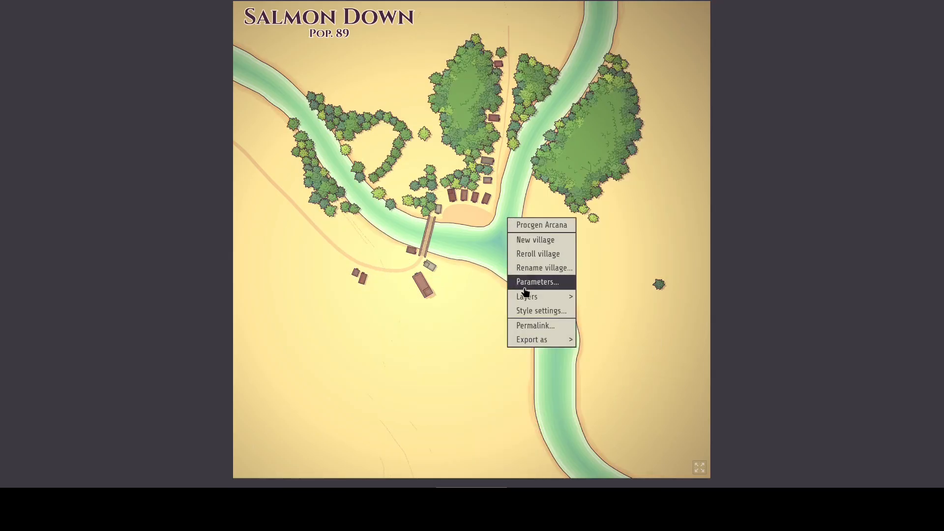
mouse_move(529, 297)
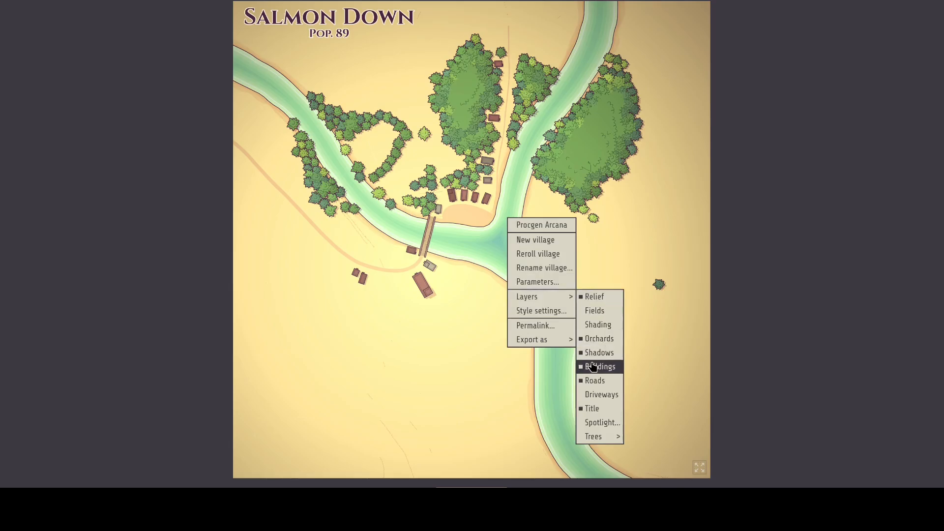
left_click(596, 325)
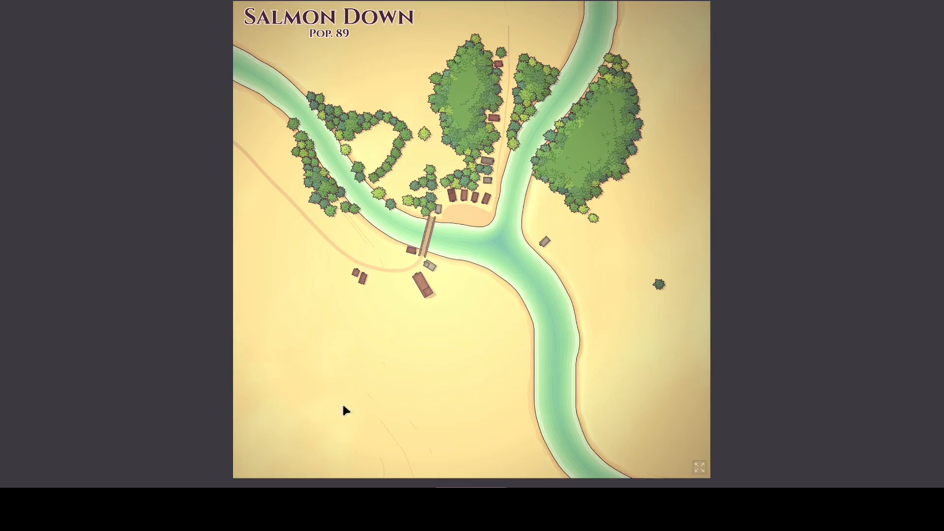
Step: Show the Fields layer on the village map and hide it again
right_click(462, 337)
mouse_move(513, 414)
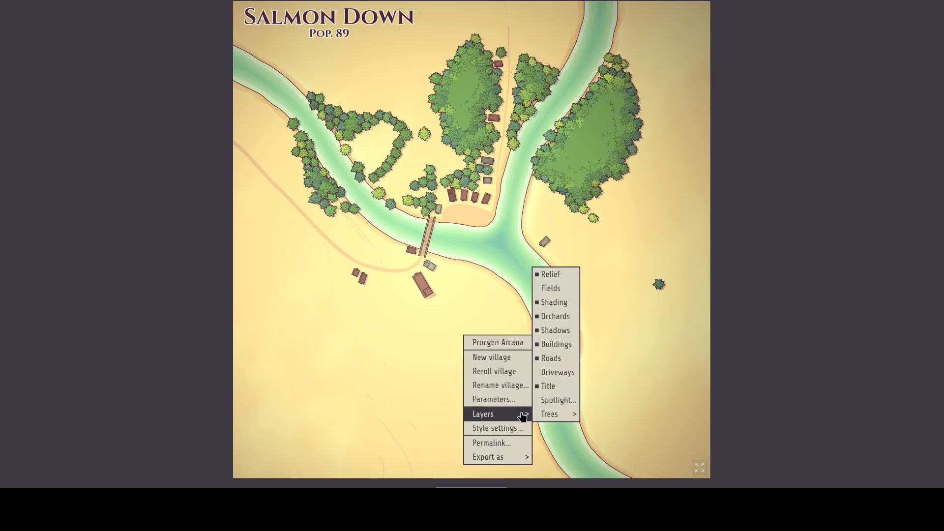
left_click(551, 292)
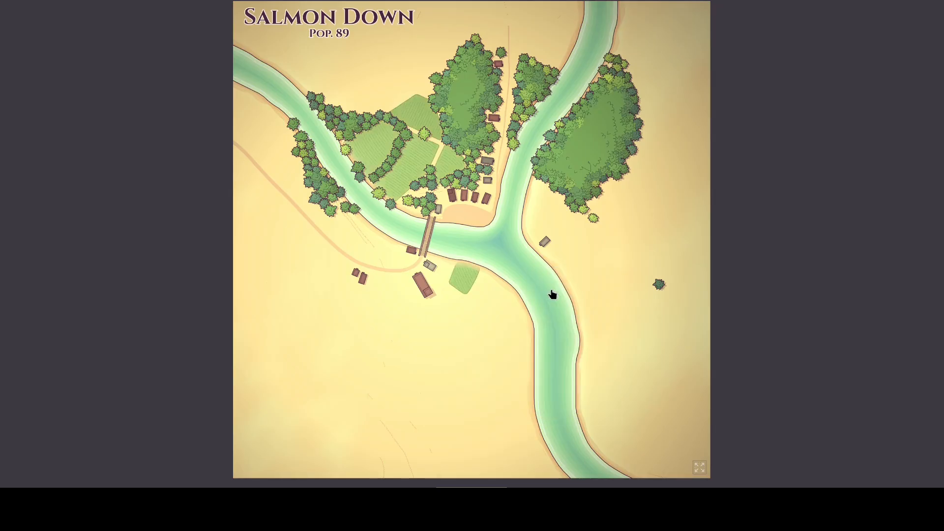
right_click(418, 168)
mouse_move(432, 242)
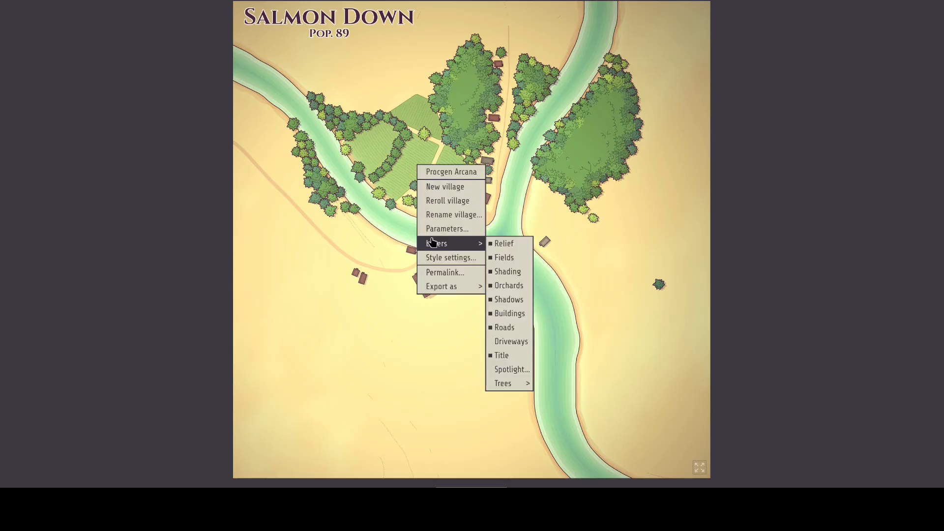
left_click(507, 257)
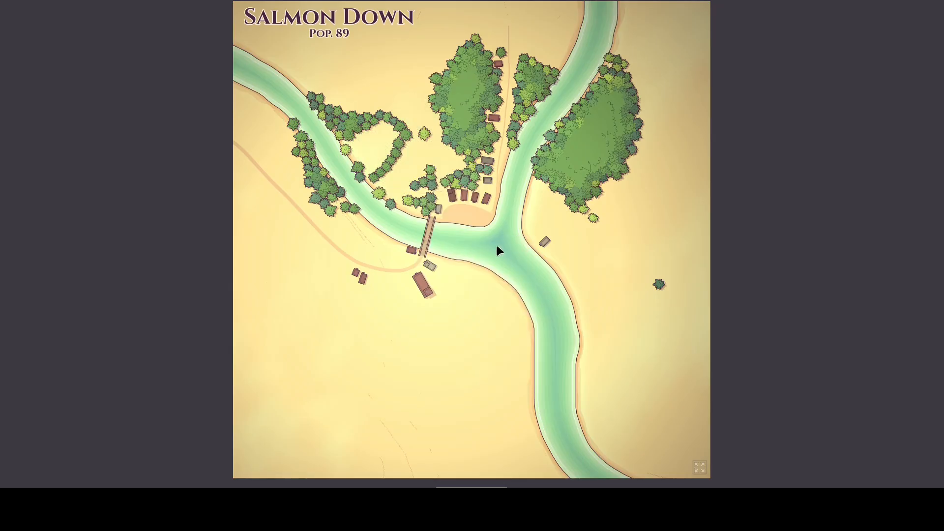
Step: Turn off the map's Relief and Shading layers
right_click(494, 243)
mouse_move(535, 320)
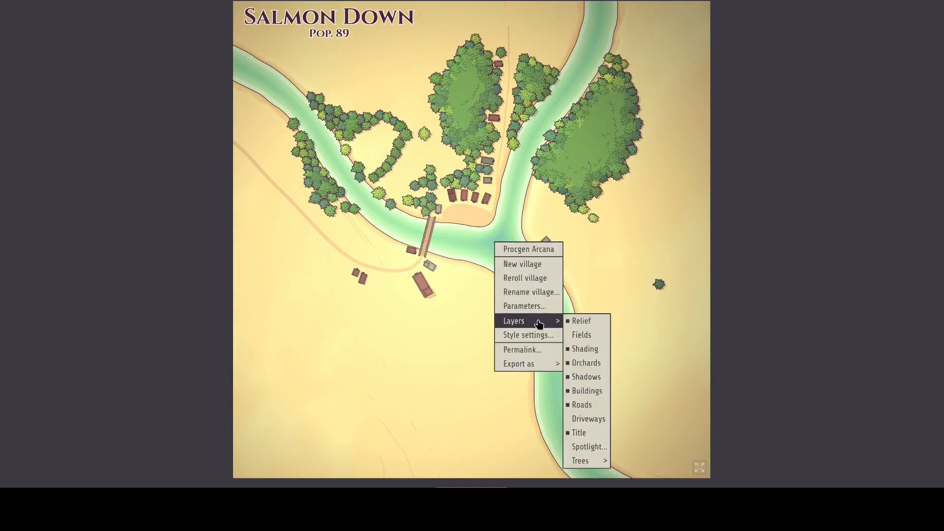
left_click(570, 321)
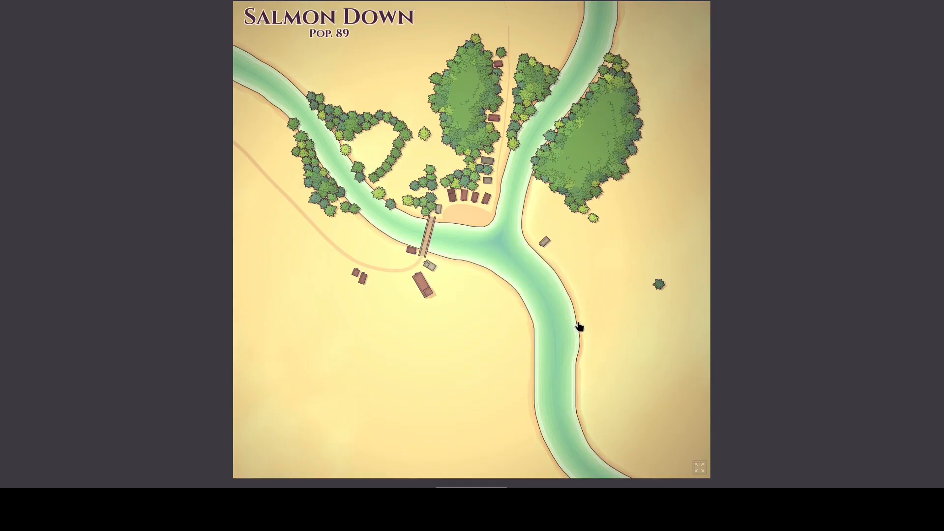
right_click(510, 270)
mouse_move(549, 344)
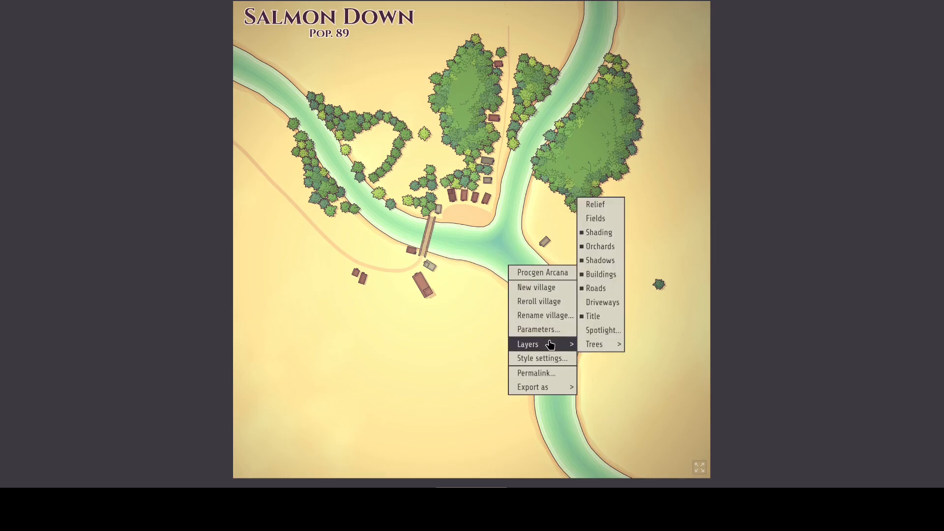
left_click(597, 240)
Step: Show the Driveways layer on the village map and hide it again
right_click(494, 251)
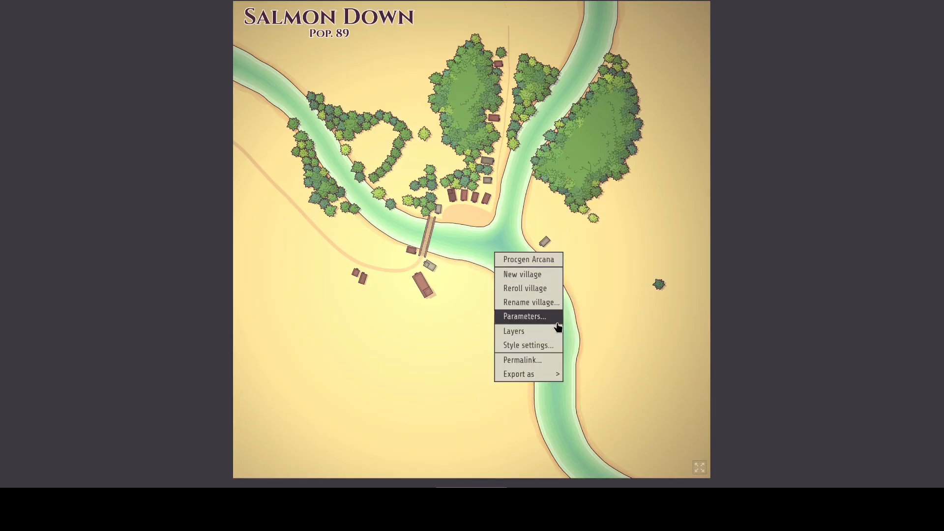
mouse_move(551, 334)
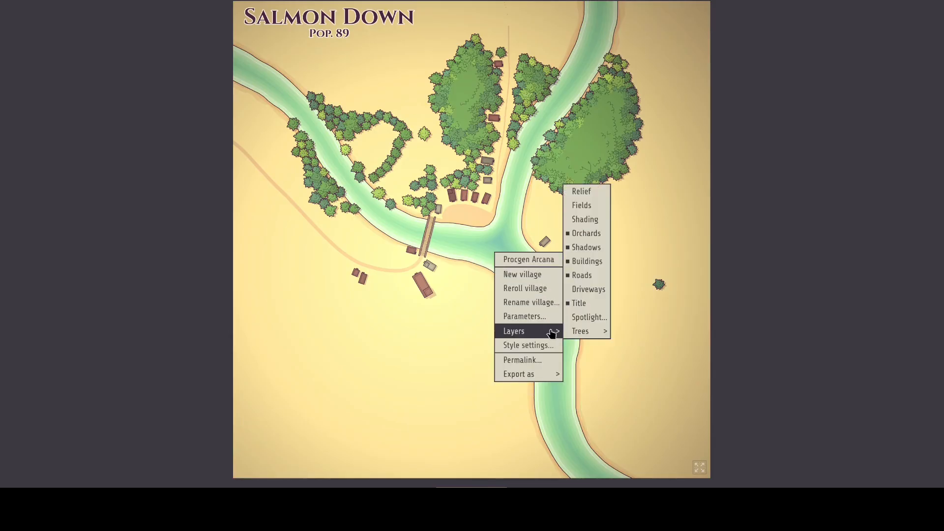
left_click(585, 289)
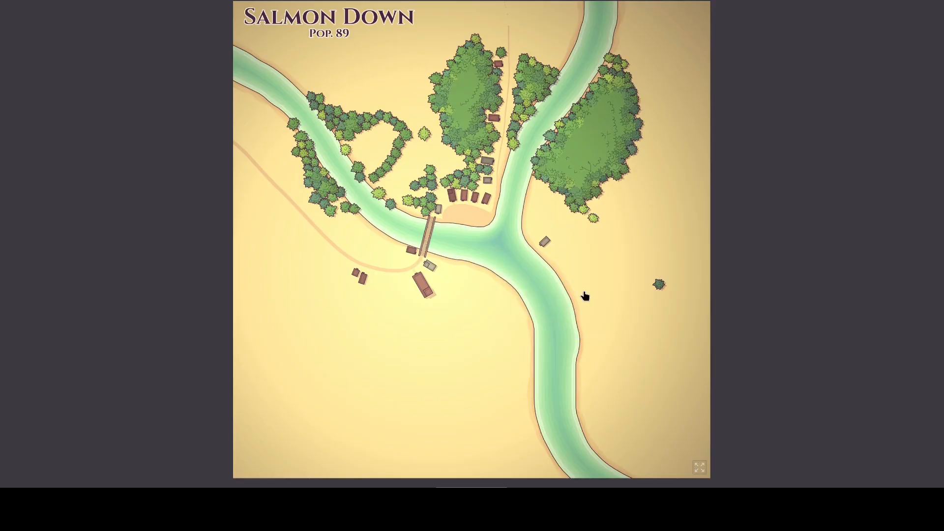
right_click(455, 204)
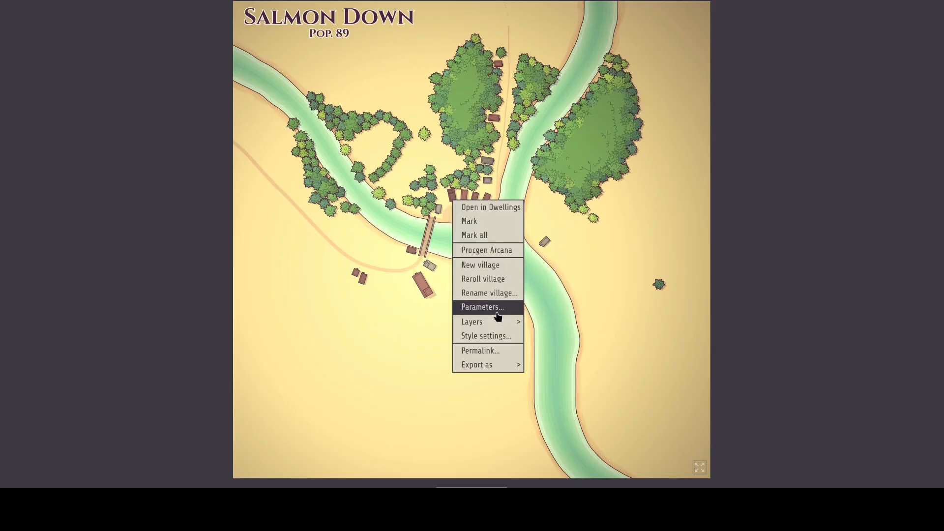
mouse_move(498, 322)
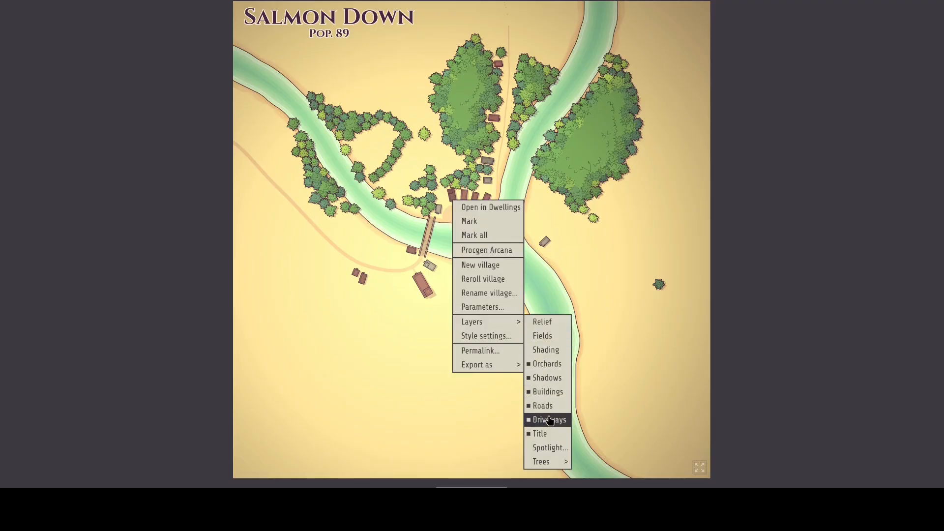
left_click(550, 419)
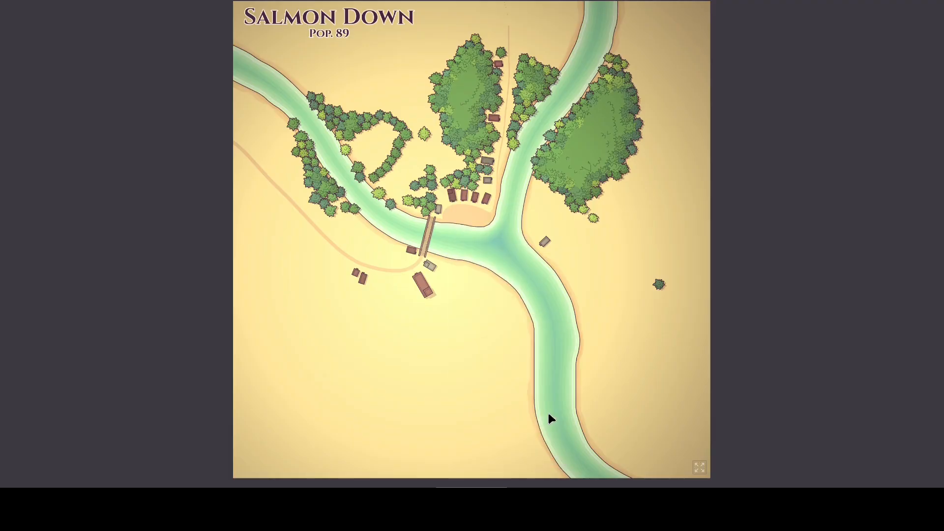
Step: Open the map's Spotlight settings and set the spotlight position to Sun
right_click(474, 269)
mouse_move(514, 346)
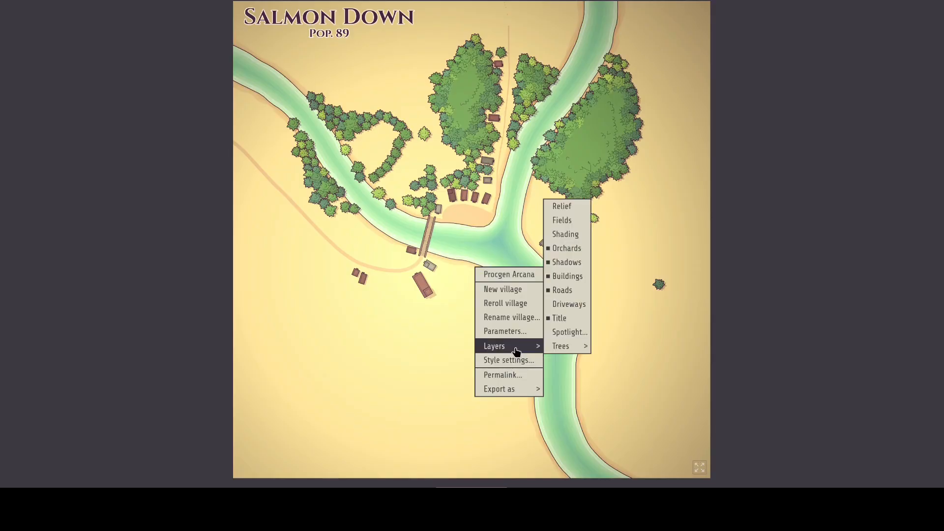
left_click(561, 334)
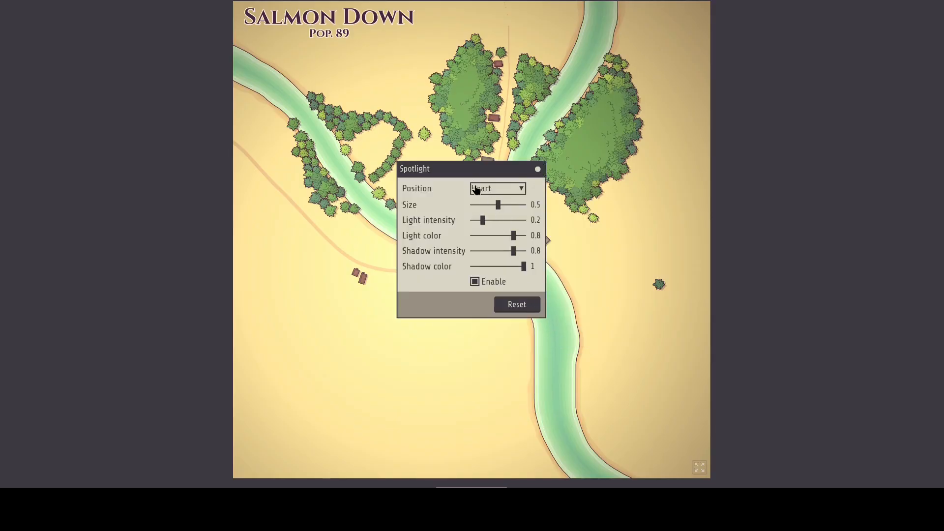
left_click_drag(467, 169, 429, 258)
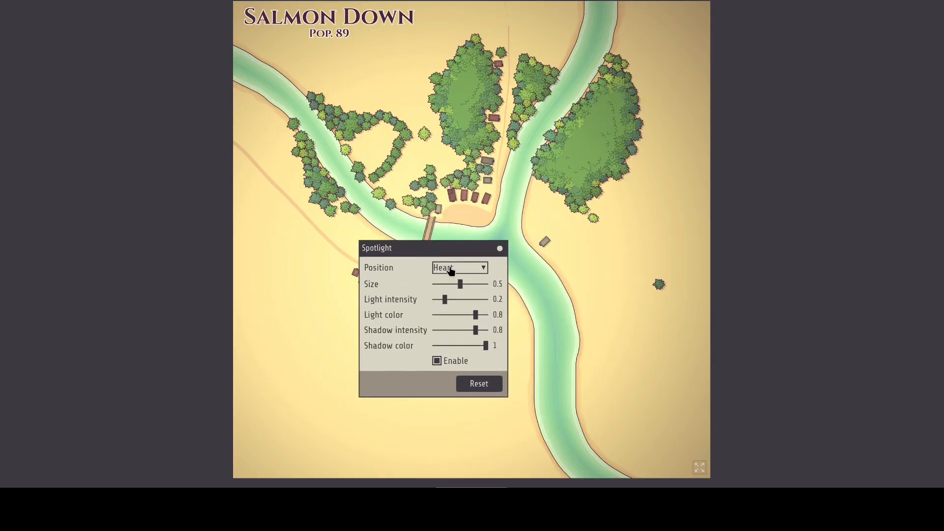
left_click(445, 268)
left_click(456, 313)
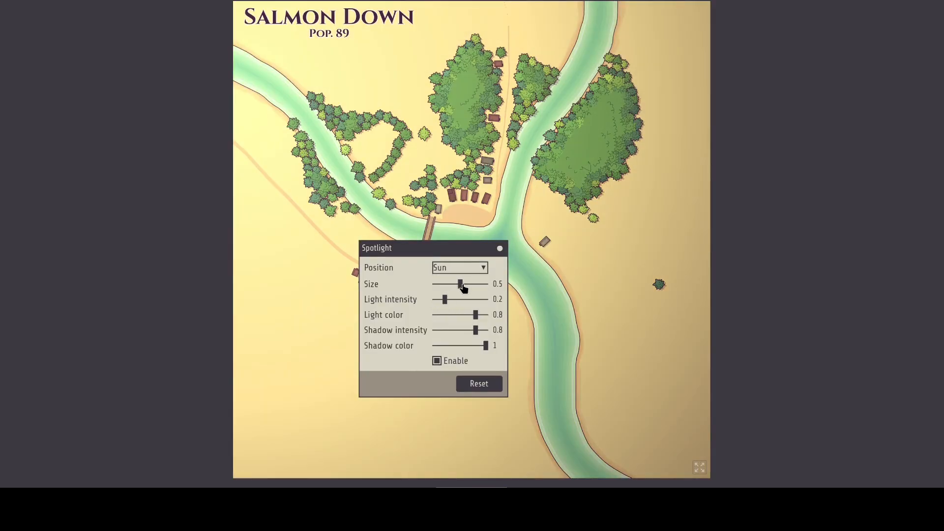
Step: Adjust the spotlight to size 0.3, light intensity 0.4, light color 0.6, shadow intensity 0.3 and shadow color 0.6
mouse_move(459, 288)
left_mouse_down()
mouse_move(492, 289)
mouse_move(423, 287)
mouse_move(449, 286)
mouse_move(445, 300)
mouse_move(484, 301)
mouse_move(444, 300)
mouse_move(467, 315)
mouse_move(424, 317)
mouse_move(484, 316)
mouse_move(466, 316)
mouse_move(496, 331)
mouse_move(438, 331)
mouse_move(462, 331)
mouse_move(472, 344)
left_mouse_up()
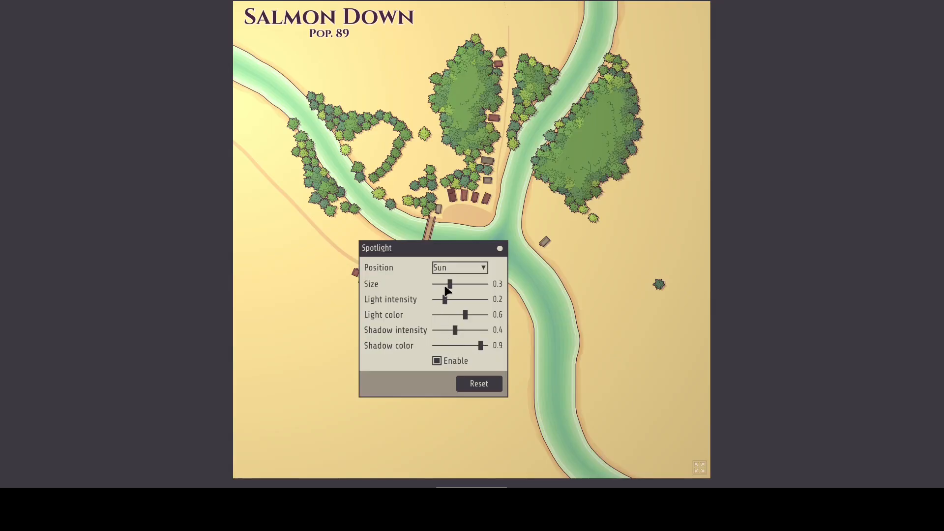
left_click_drag(445, 299, 459, 302)
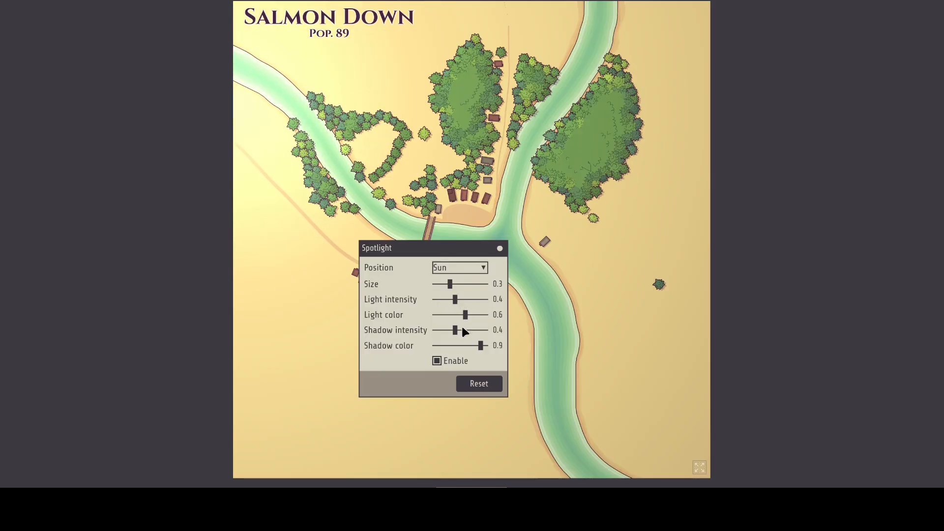
left_click_drag(480, 346, 450, 330)
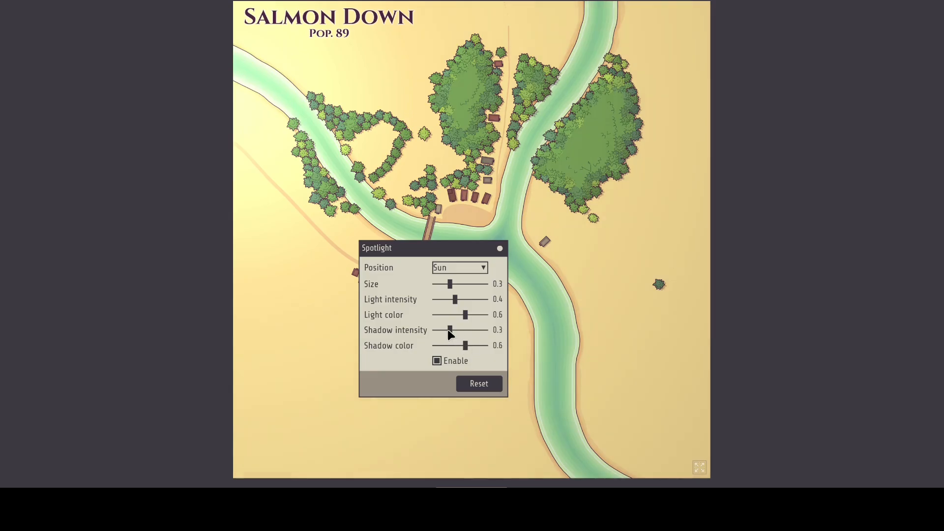
Step: Set the spotlight position to Center, disable the spotlight and close its settings
left_click(462, 267)
left_click(456, 281)
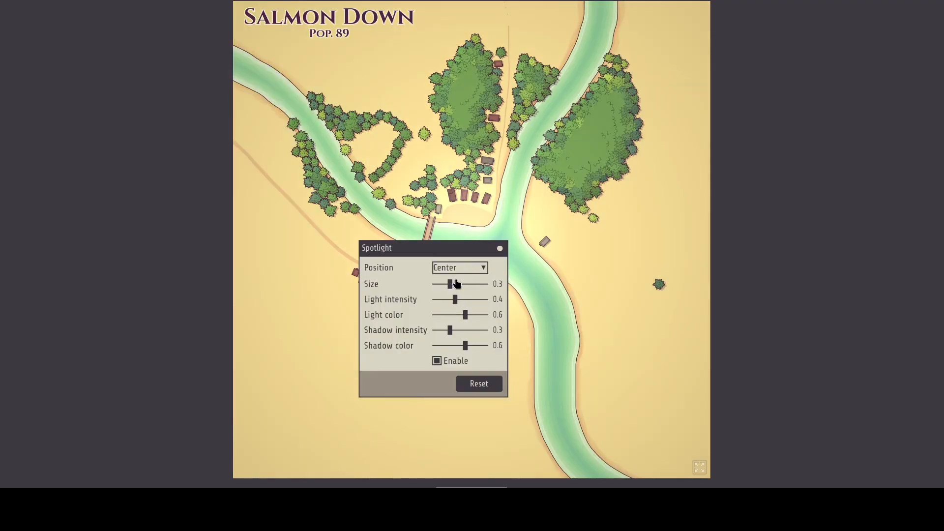
left_click(437, 362)
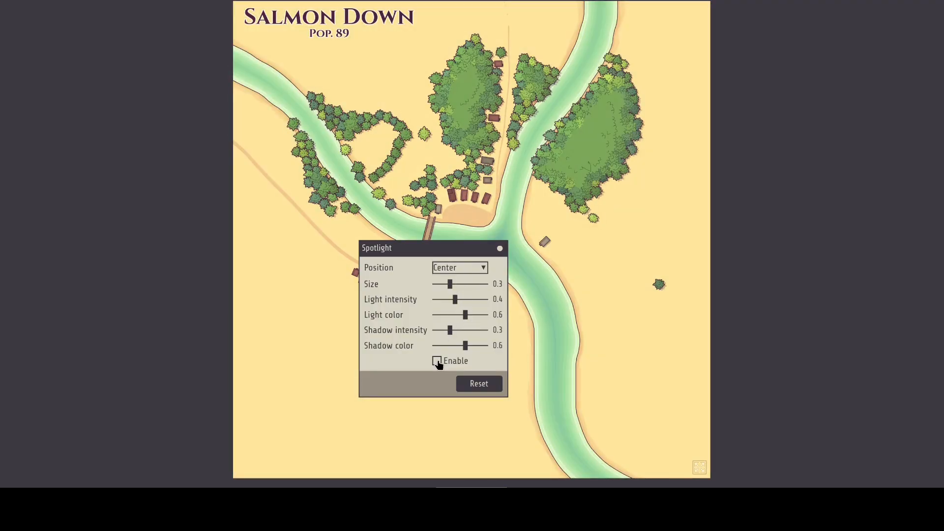
left_click(499, 250)
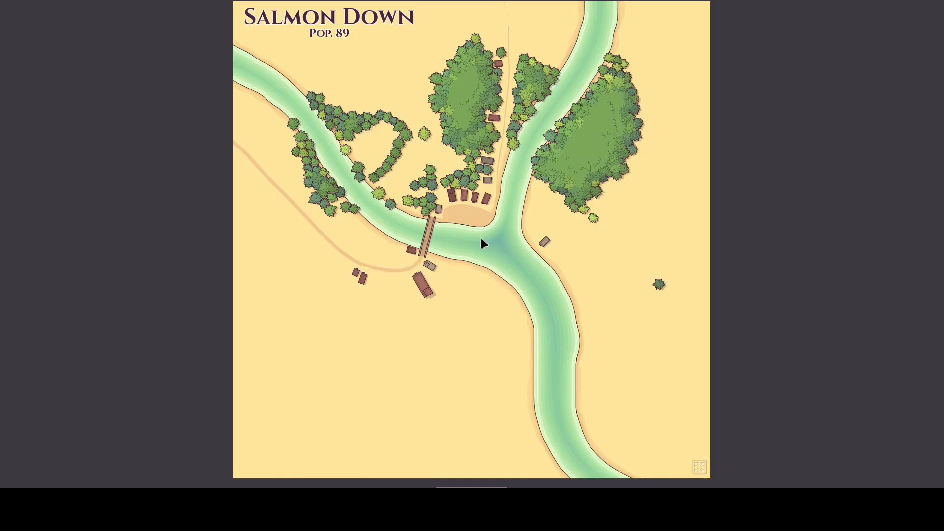
Step: Load the copied village address in the browser and examine the options and export formats offered for that map
right_click(470, 268)
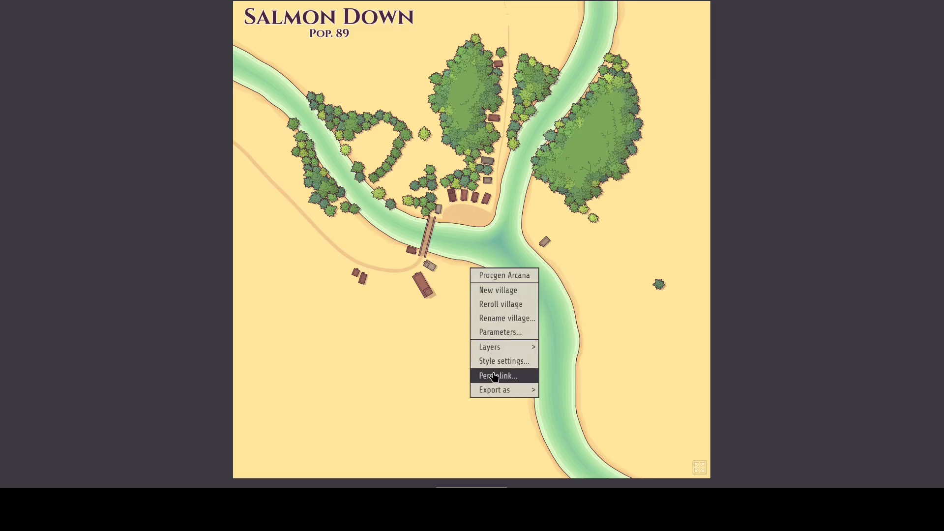
key("ctrl+l")
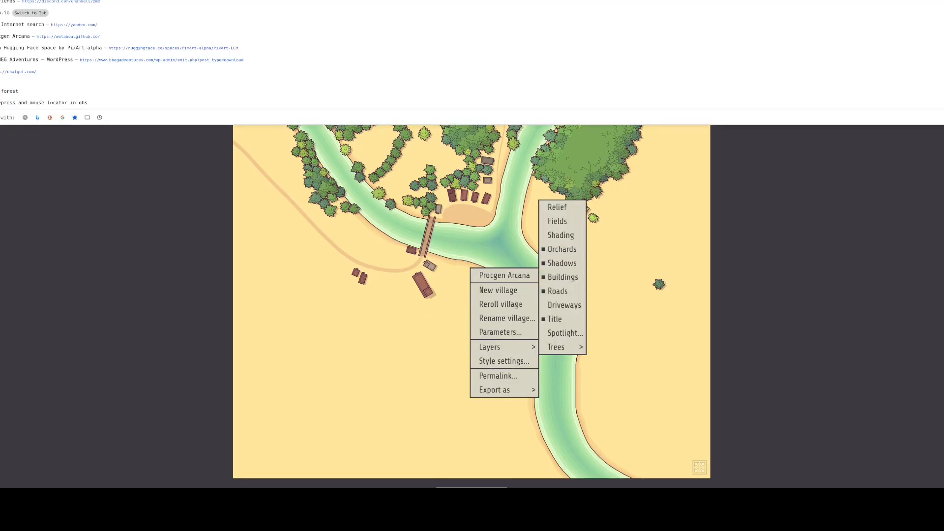
right_click(336, 0)
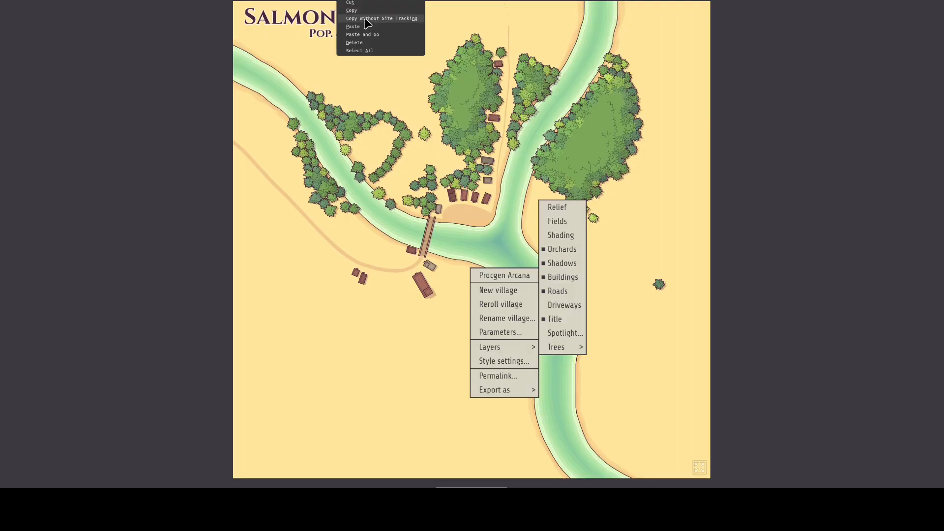
left_click(366, 34)
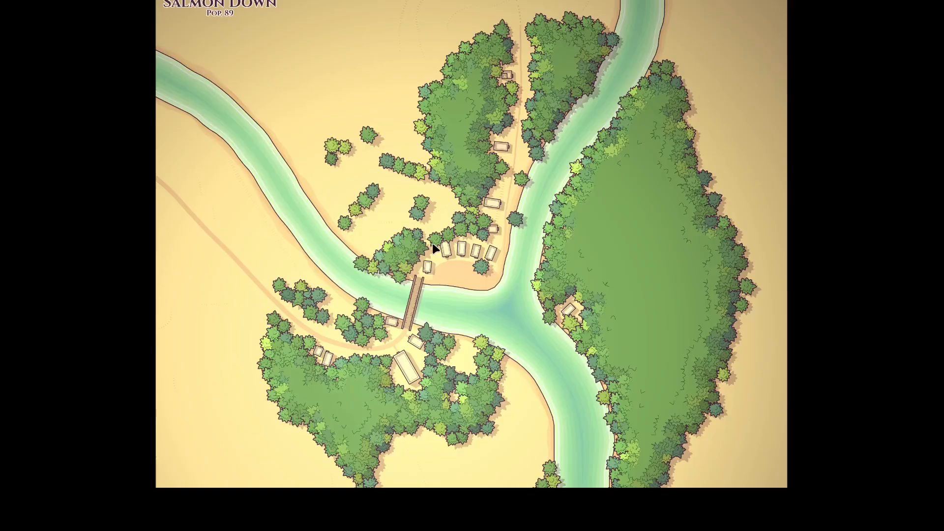
right_click(435, 248)
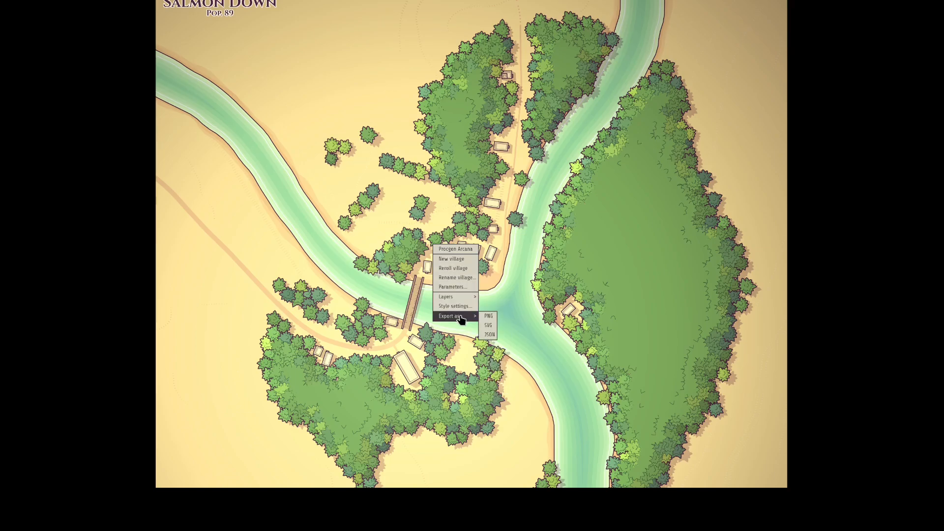
mouse_move(456, 295)
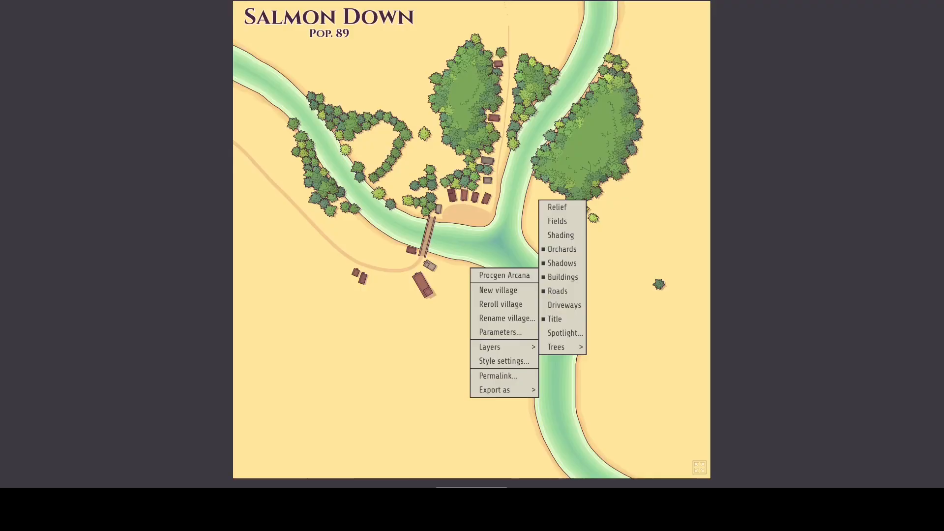
Step: Start exporting the Salmon Down village map as PNG and cancel saving the file
left_click(242, 274)
right_click(388, 275)
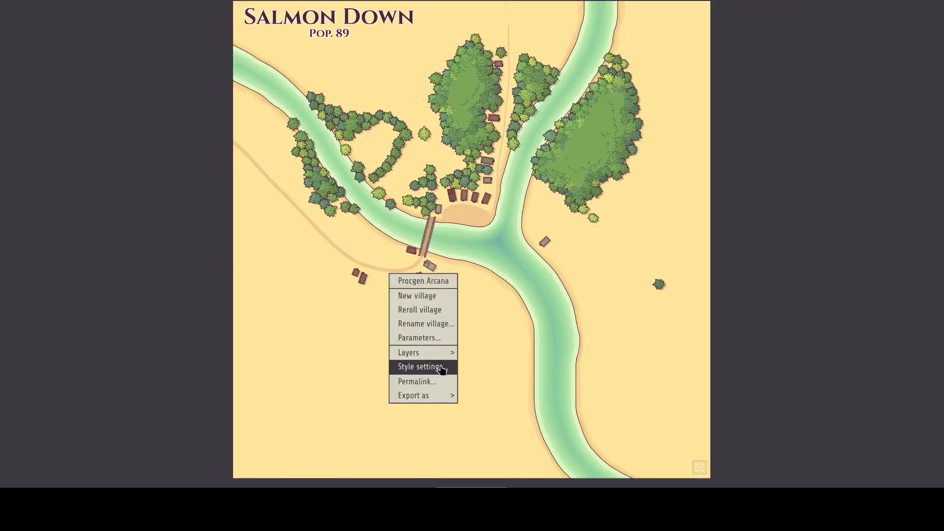
mouse_move(440, 396)
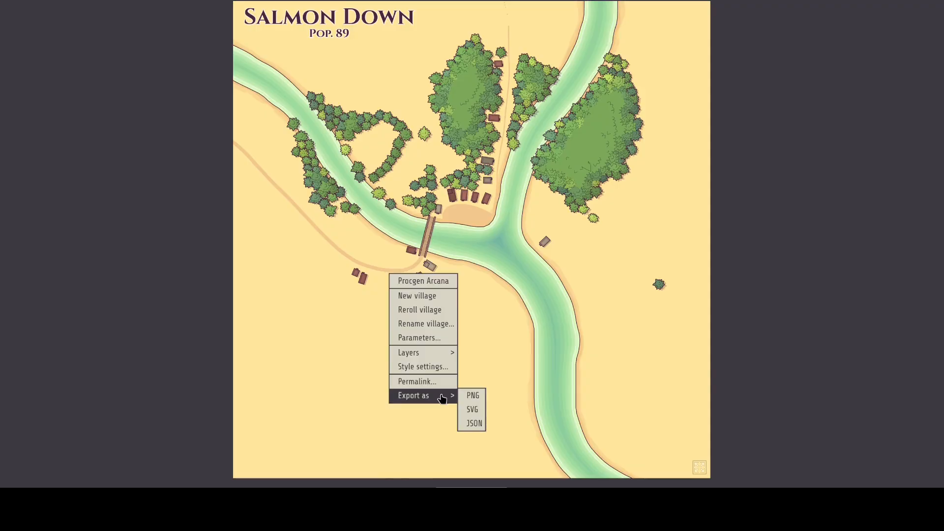
left_click(471, 396)
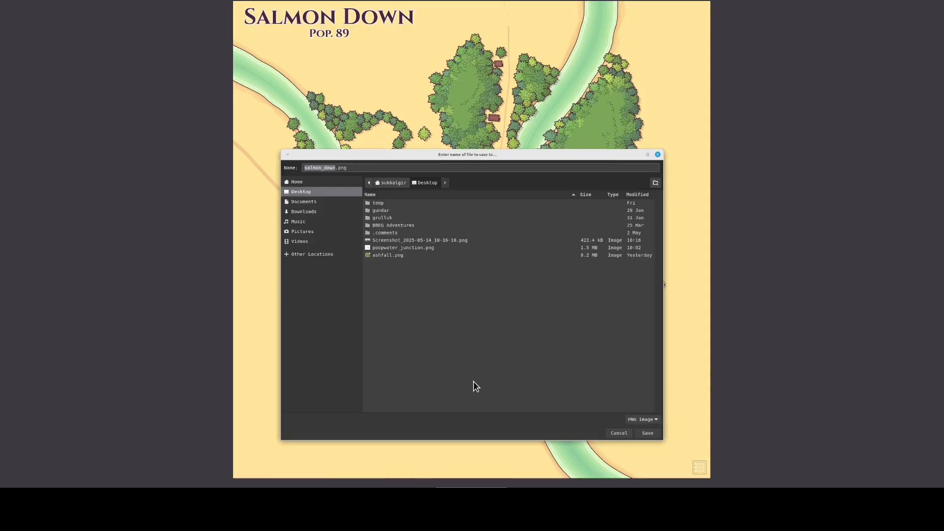
left_click(618, 433)
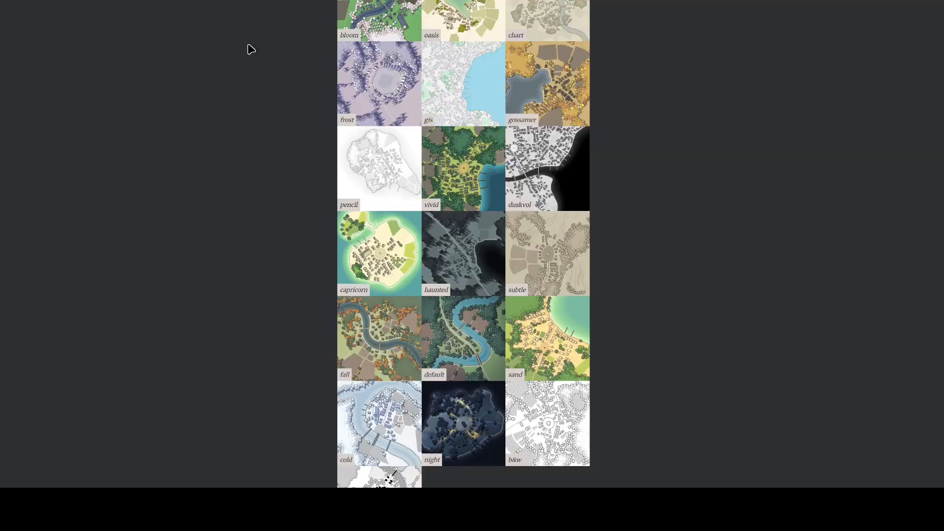
Step: Look over the Styles for Village Generator collection and go back to the village map
scroll(362, 108, "up", 5)
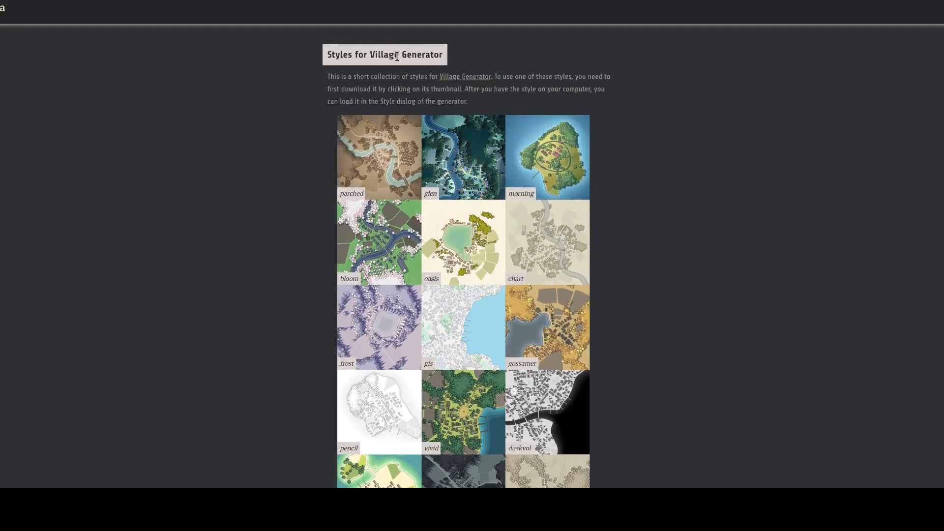
left_click(446, 79)
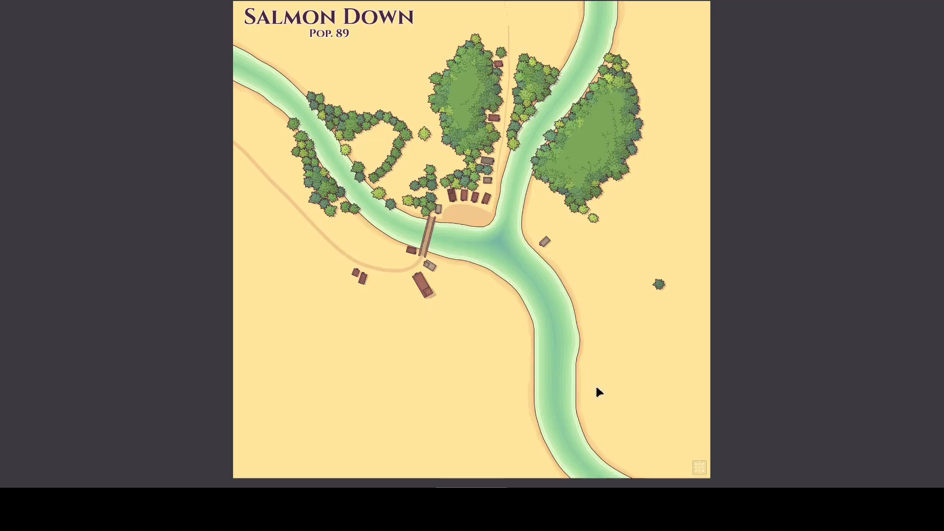